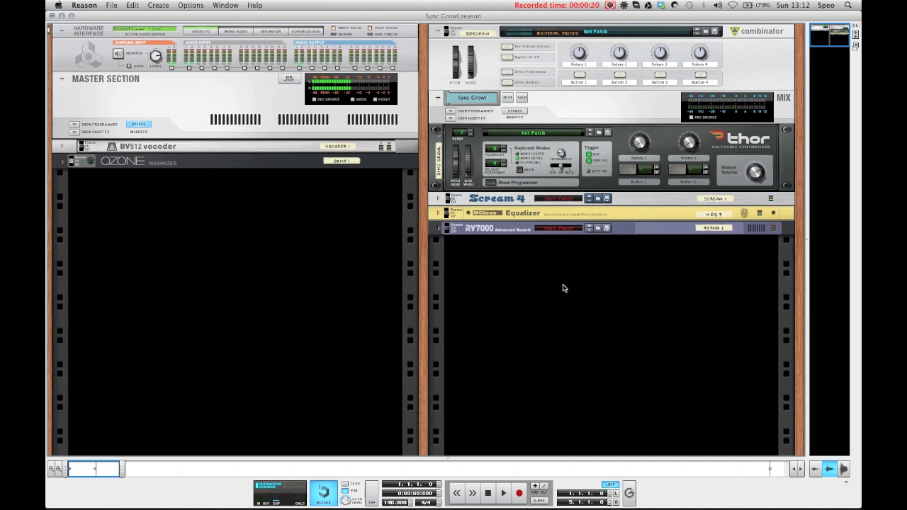
Step: Add a new Thor synthesizer below the RV7000 reverb and switch its portamento on
{"action": "right_click", "coordinate": [501, 236]}
{"action": "mouse_move", "coordinate": [528, 289]}
{"action": "left_click", "coordinate": [691, 315]}
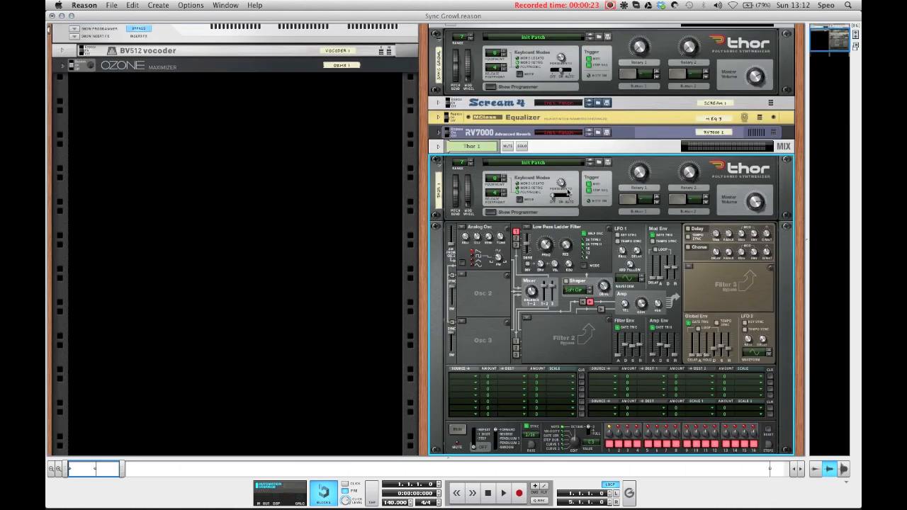
{"action": "left_click", "coordinate": [562, 195]}
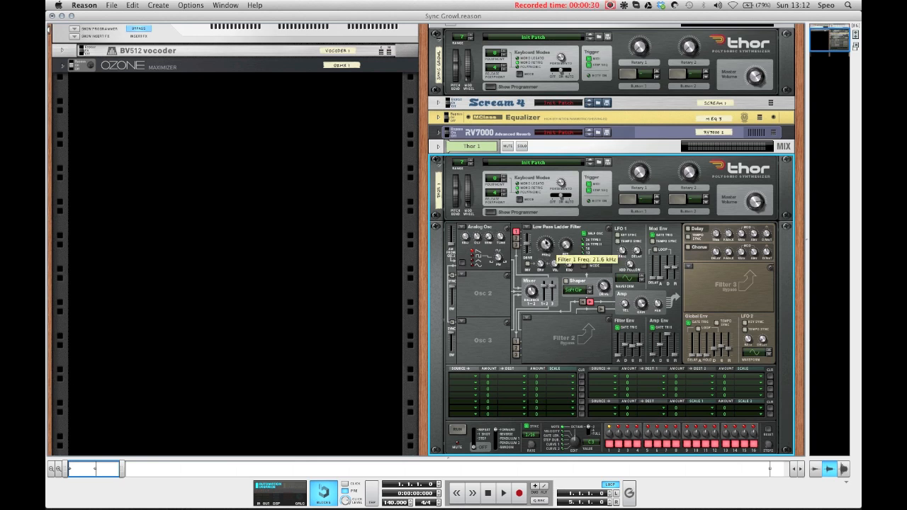
Step: Change Thor's oscillator 1 to a Wavetable oscillator and load a Mixed Waves table
{"action": "left_click", "coordinate": [462, 227]}
{"action": "left_click", "coordinate": [466, 237]}
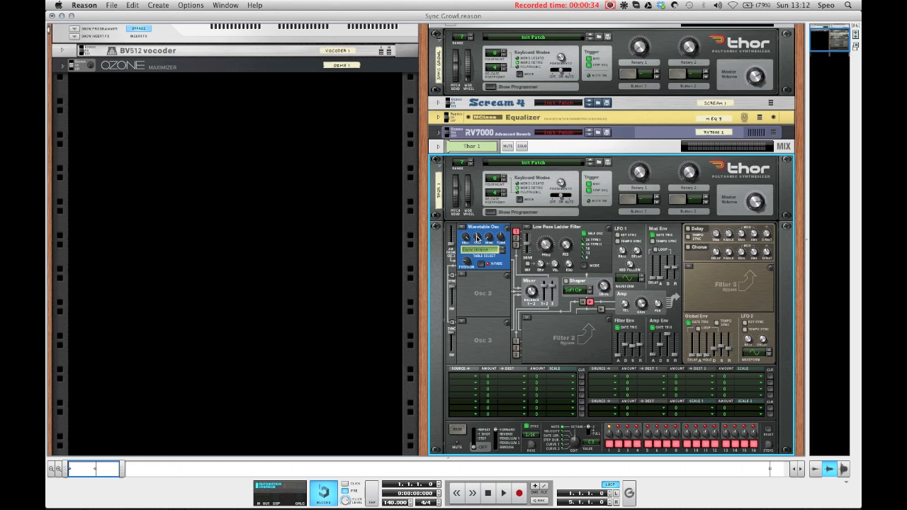
{"action": "left_click", "coordinate": [479, 250]}
{"action": "left_click", "coordinate": [476, 294]}
Step: Set oscillator 2 to Wavetable, load the PPG 27 Formant table and route it into filter 1
{"action": "left_click", "coordinate": [465, 278]}
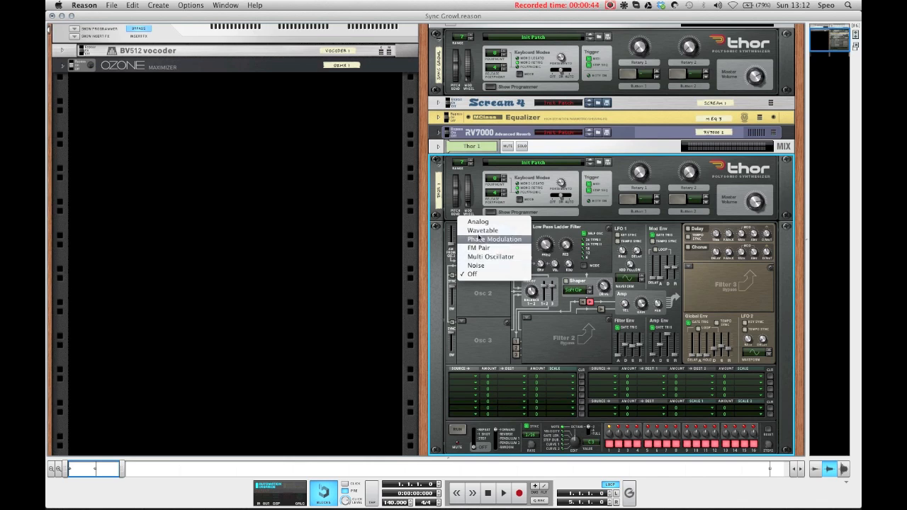
{"action": "left_click", "coordinate": [482, 229]}
{"action": "left_click", "coordinate": [484, 300]}
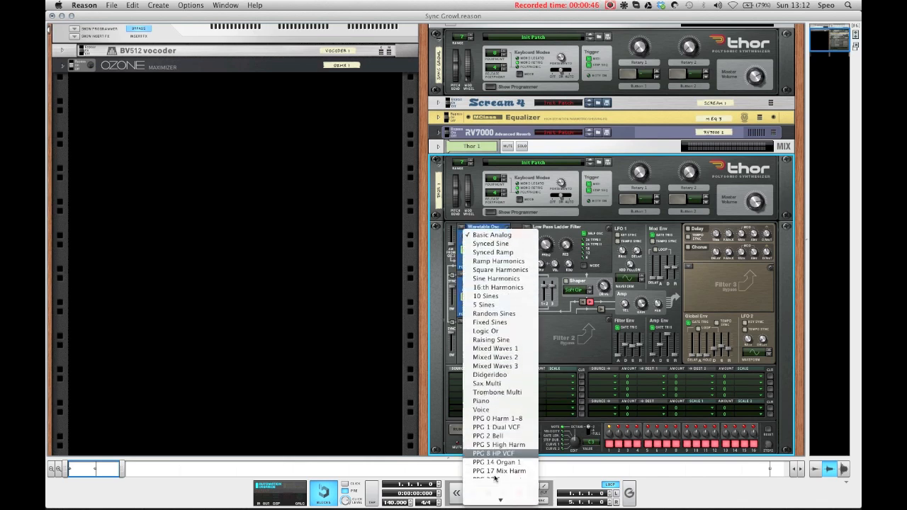
{"action": "left_click", "coordinate": [499, 482]}
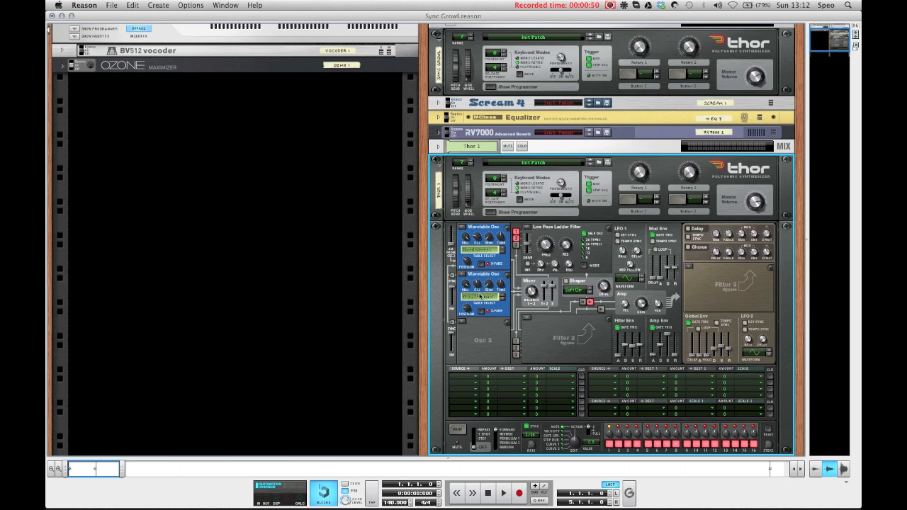
Step: Adjust oscillator 2's wavetable position and tuning, and enable its sync to oscillator 1
{"action": "left_click_drag", "start_coordinate": [466, 307], "coordinate": [465, 297]}
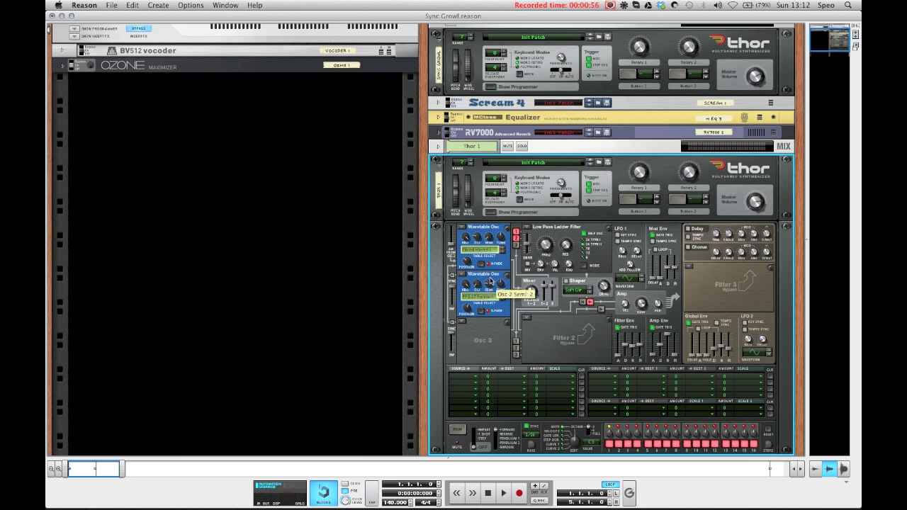
{"action": "left_click_drag", "start_coordinate": [500, 284], "coordinate": [502, 295]}
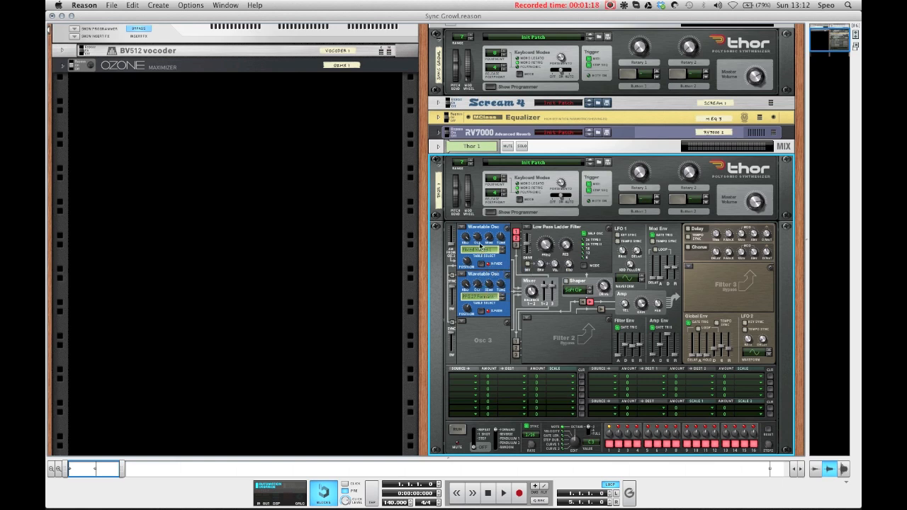
{"action": "left_click", "coordinate": [402, 274]}
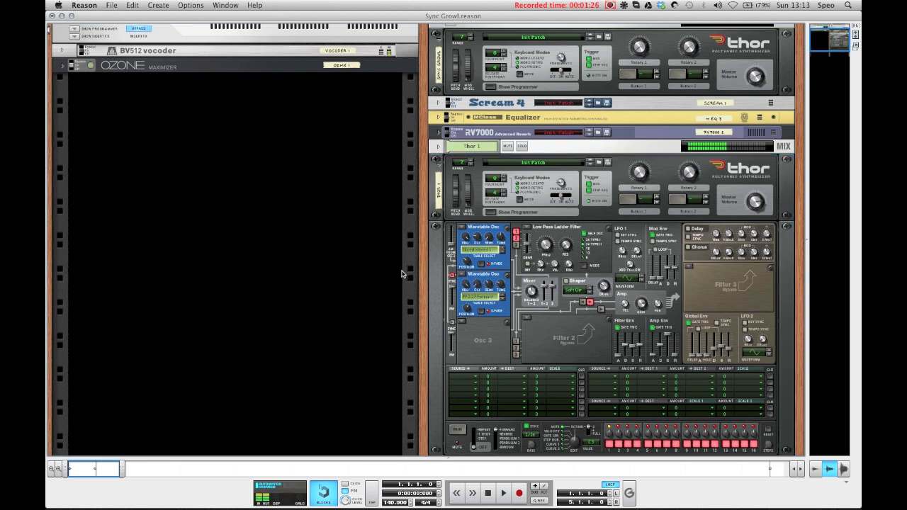
Step: In the first modulation row, assign Rotary 1 to Osc 2 Pitch with an amount of 75
{"action": "left_click", "coordinate": [468, 376]}
{"action": "scroll", "coordinate": [480, 467], "scroll_direction": "down", "scroll_amount": 3}
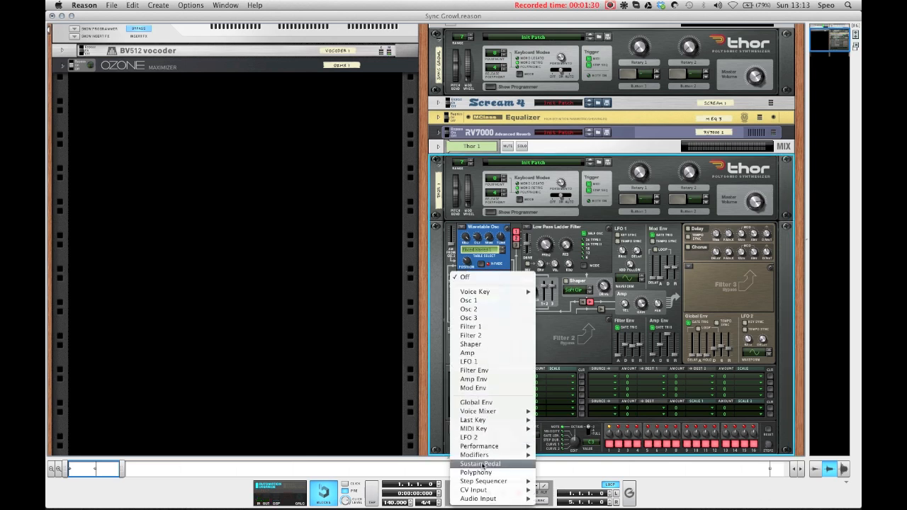
{"action": "mouse_move", "coordinate": [478, 458]}
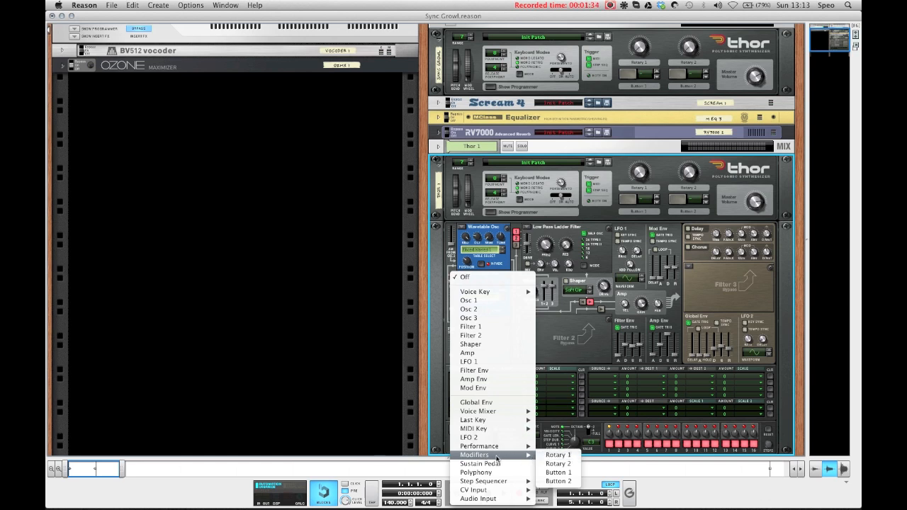
{"action": "left_click", "coordinate": [552, 456]}
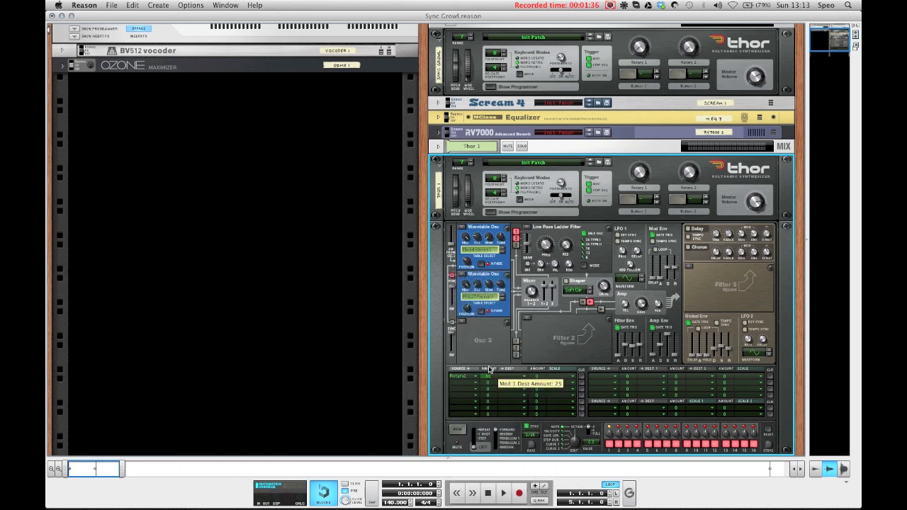
{"action": "left_click", "coordinate": [518, 376]}
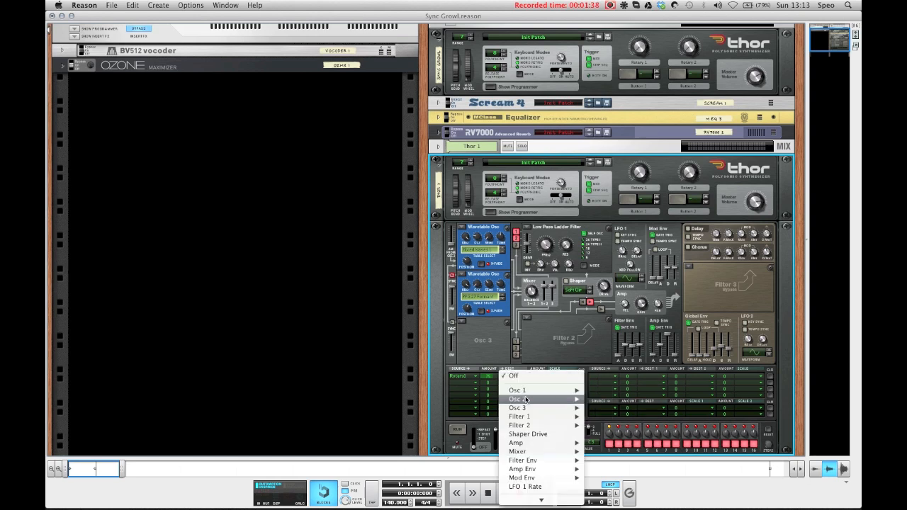
{"action": "mouse_move", "coordinate": [566, 401]}
{"action": "left_click", "coordinate": [600, 399]}
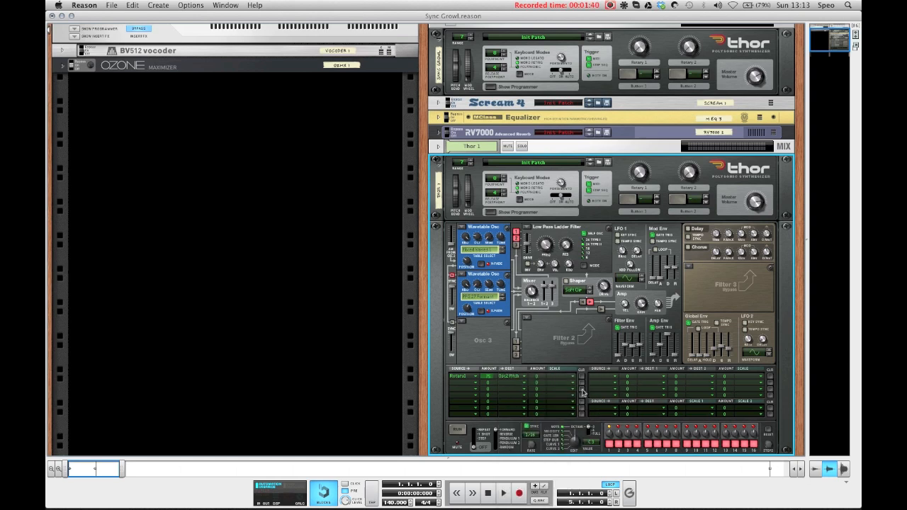
Step: Set the mixer's oscillator 1 and 2 balance to about 92, sweeping Rotary 1 to audition the sync sound
{"action": "mouse_move", "coordinate": [644, 171]}
{"action": "left_mouse_down"}
{"action": "mouse_move", "coordinate": [643, 153]}
{"action": "mouse_move", "coordinate": [641, 186]}
{"action": "left_mouse_up"}
{"action": "left_click_drag", "start_coordinate": [529, 292], "coordinate": [527, 287]}
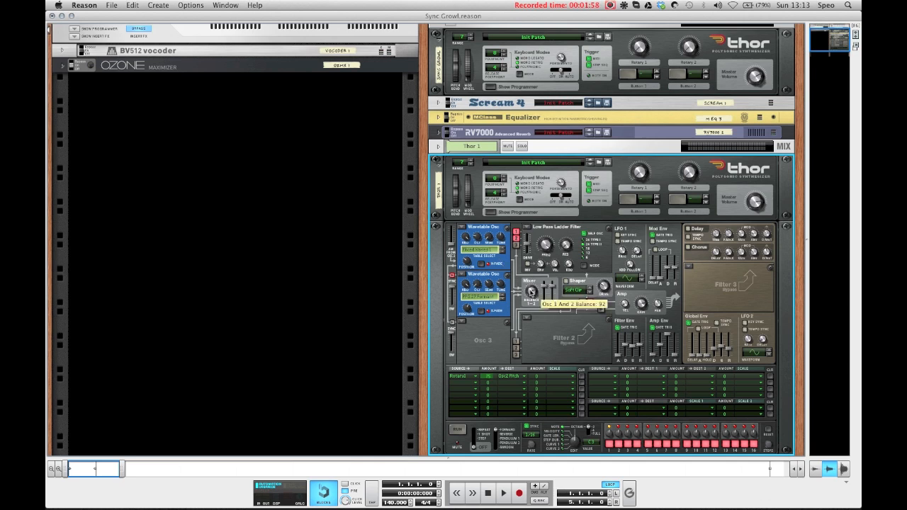
{"action": "left_click_drag", "start_coordinate": [647, 153], "coordinate": [571, 283]}
Step: In the second modulation row, assign Rotary 1 to Filter 1 Frequency with an amount of 100
{"action": "left_click", "coordinate": [472, 388]}
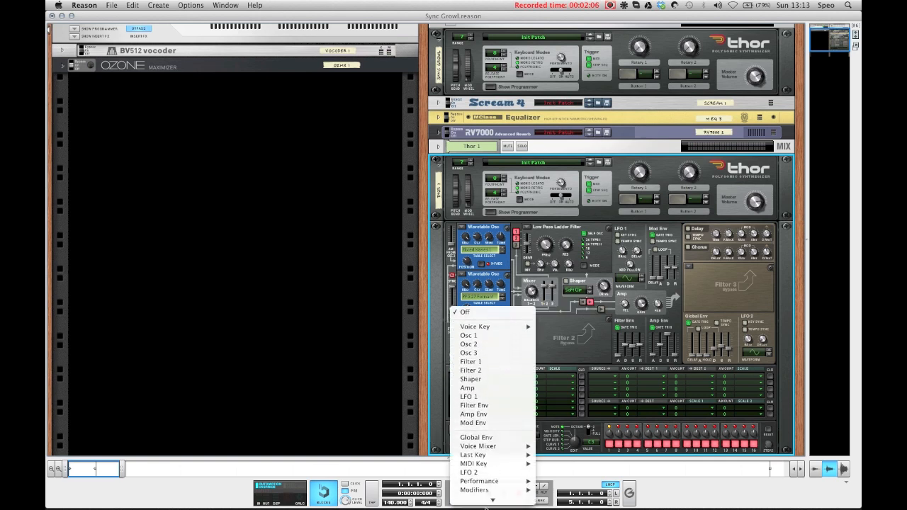
{"action": "mouse_move", "coordinate": [509, 455]}
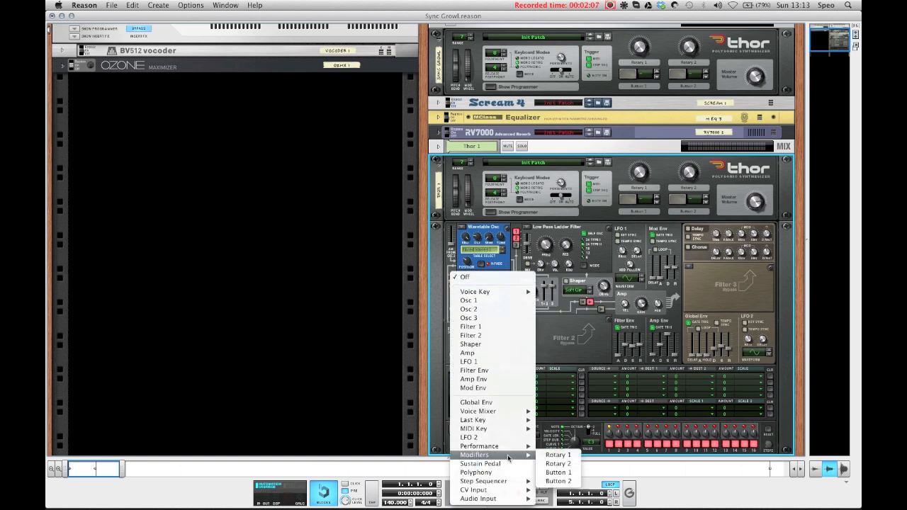
{"action": "left_click", "coordinate": [555, 455]}
{"action": "left_click_drag", "start_coordinate": [487, 383], "coordinate": [494, 348]}
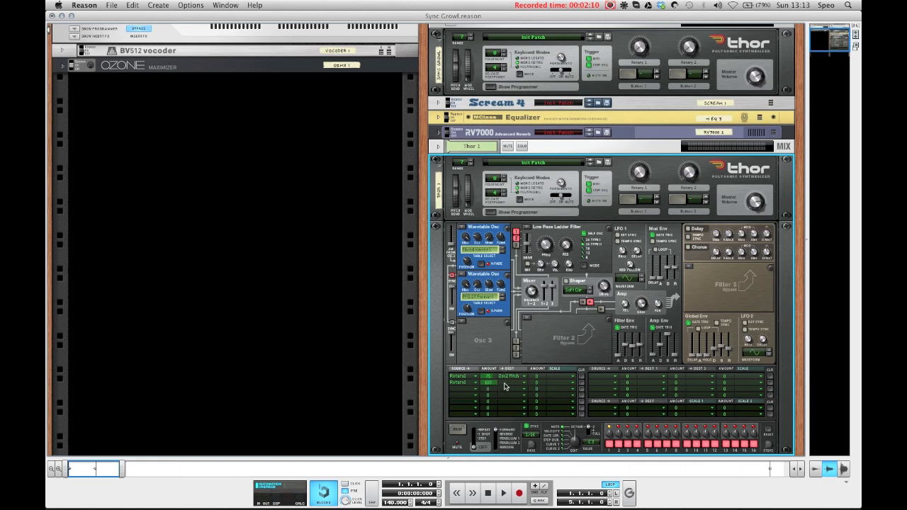
{"action": "left_click", "coordinate": [506, 383]}
{"action": "mouse_move", "coordinate": [553, 424]}
{"action": "left_click", "coordinate": [627, 431]}
Step: Lower filter 1's frequency, raise its resonance and sweep Rotary 1 to audition the result
{"action": "left_click_drag", "start_coordinate": [546, 262], "coordinate": [546, 268]}
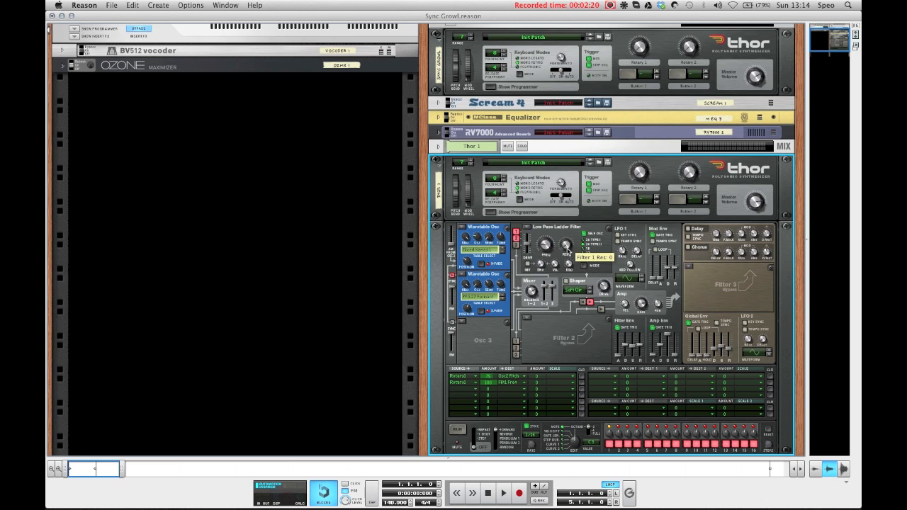
{"action": "left_click_drag", "start_coordinate": [567, 248], "coordinate": [570, 241]}
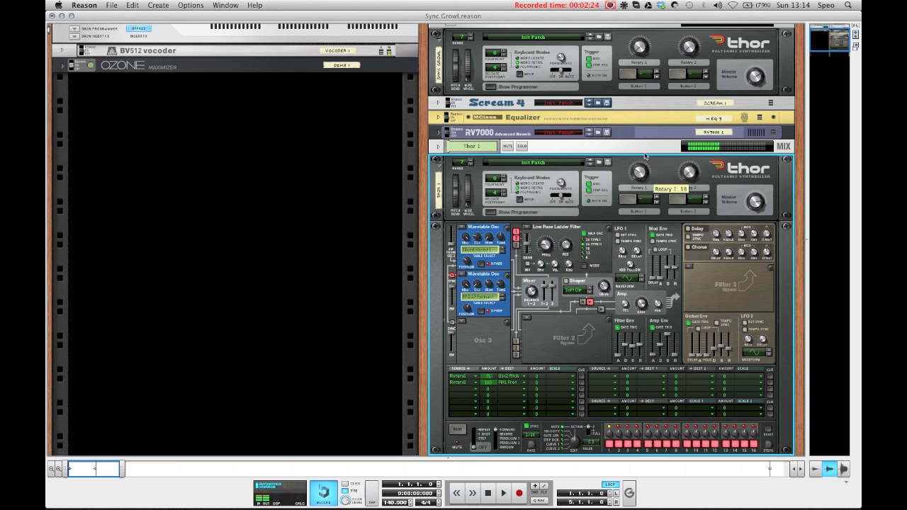
{"action": "left_click_drag", "start_coordinate": [646, 143], "coordinate": [645, 164]}
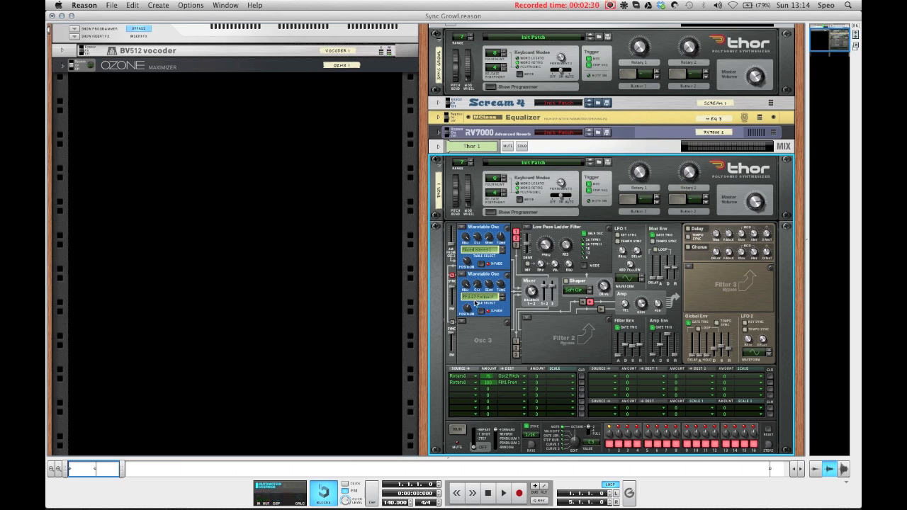
{"action": "left_click_drag", "start_coordinate": [637, 172], "coordinate": [636, 149]}
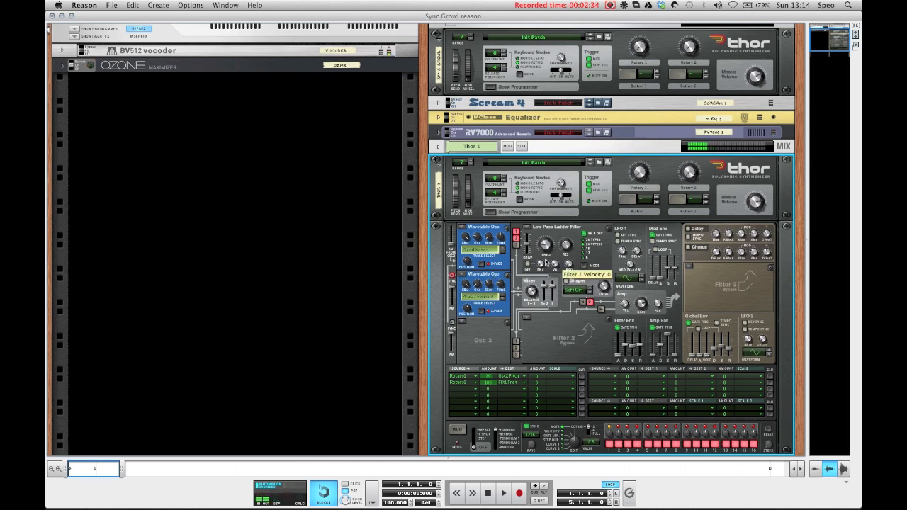
Step: Enable Thor's built-in chorus and audition it by turning Rotary 1
{"action": "scroll", "coordinate": [558, 309], "scroll_direction": "down", "scroll_amount": 3}
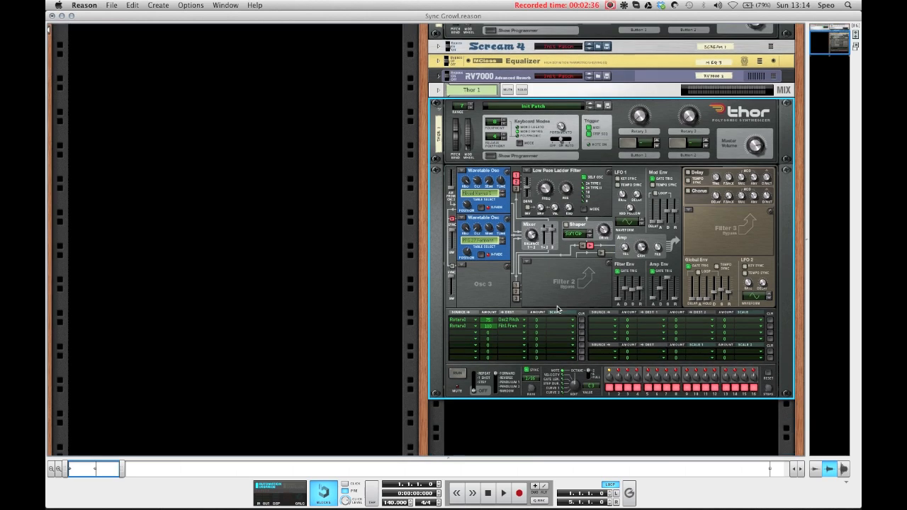
{"action": "scroll", "coordinate": [602, 295], "scroll_direction": "up", "scroll_amount": 1}
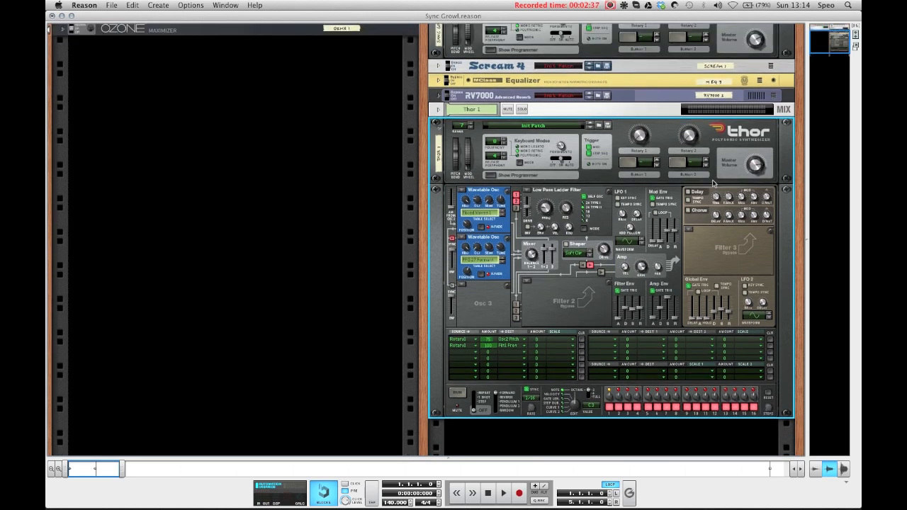
{"action": "left_click", "coordinate": [688, 210]}
{"action": "mouse_move", "coordinate": [641, 127]}
{"action": "left_mouse_down"}
{"action": "mouse_move", "coordinate": [640, 60]}
{"action": "mouse_move", "coordinate": [641, 134]}
{"action": "left_mouse_up"}
Step: Add a Scream 4 Distortion effect to the new Thor
{"action": "scroll", "coordinate": [593, 272], "scroll_direction": "down", "scroll_amount": 2}
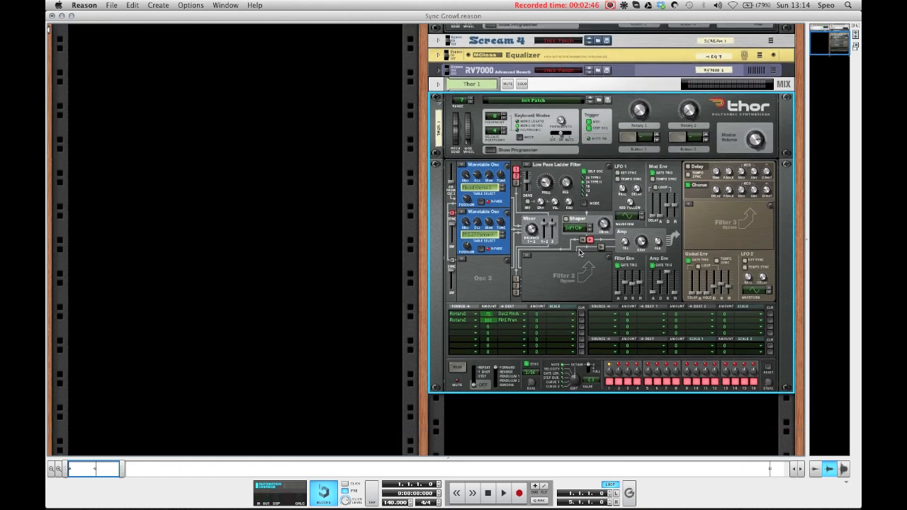
{"action": "scroll", "coordinate": [580, 252], "scroll_direction": "down", "scroll_amount": 2}
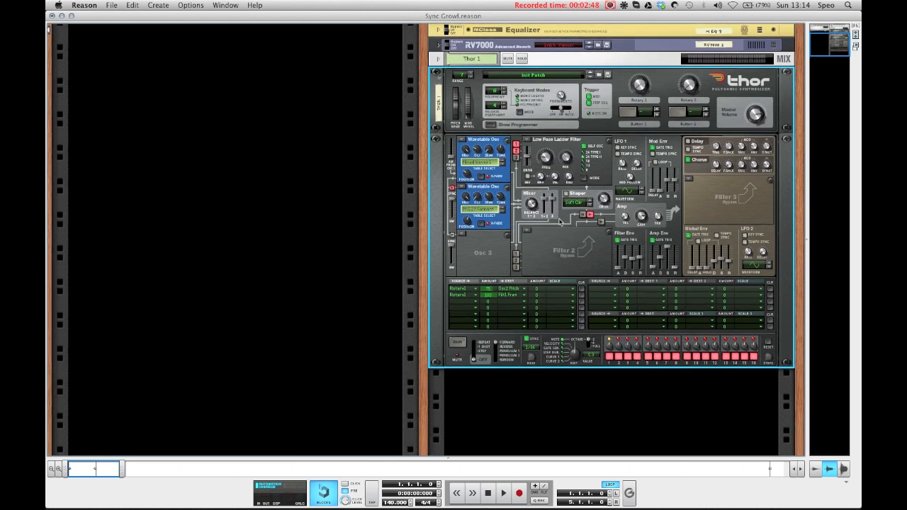
{"action": "right_click", "coordinate": [561, 218]}
{"action": "mouse_move", "coordinate": [599, 303]}
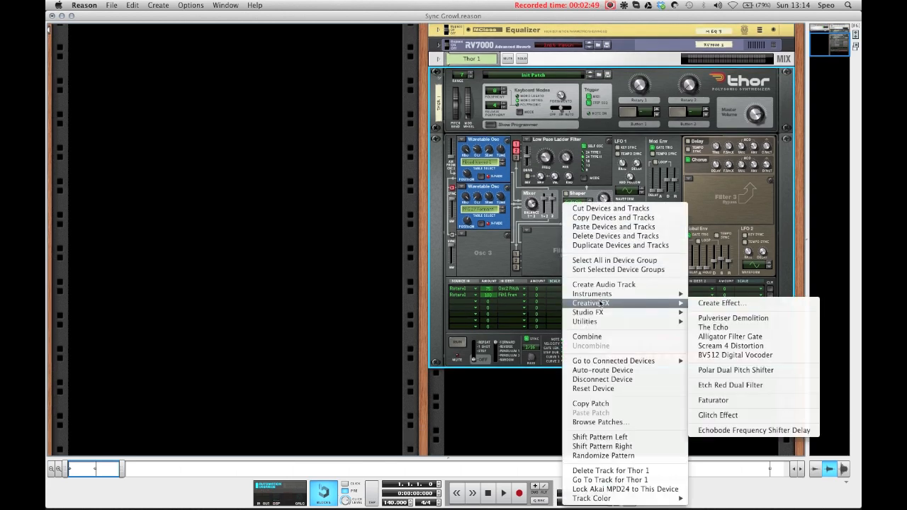
{"action": "left_click", "coordinate": [776, 345]}
{"action": "scroll", "coordinate": [578, 307], "scroll_direction": "down", "scroll_amount": 2}
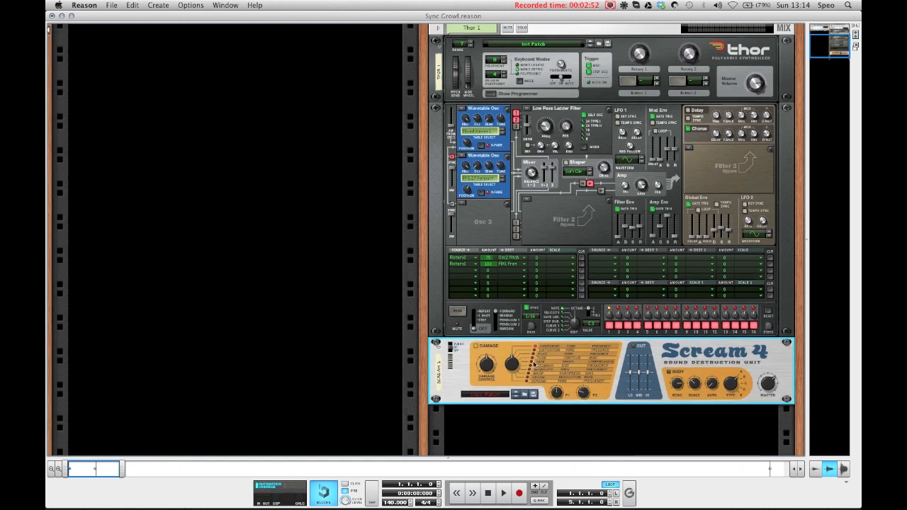
Step: Adjust the Scream 4's damage settings, P1 parameter and body resonance
{"action": "left_click_drag", "start_coordinate": [510, 357], "coordinate": [487, 353]}
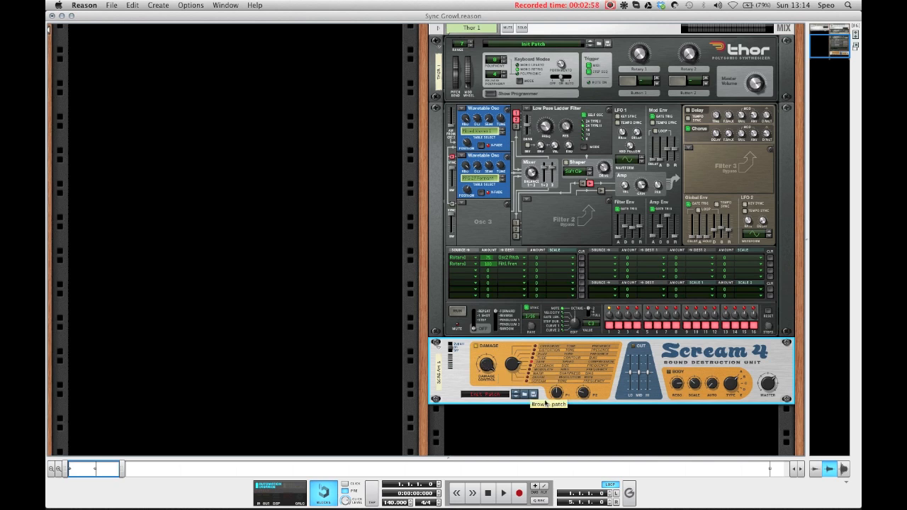
{"action": "left_click_drag", "start_coordinate": [556, 397], "coordinate": [551, 387]}
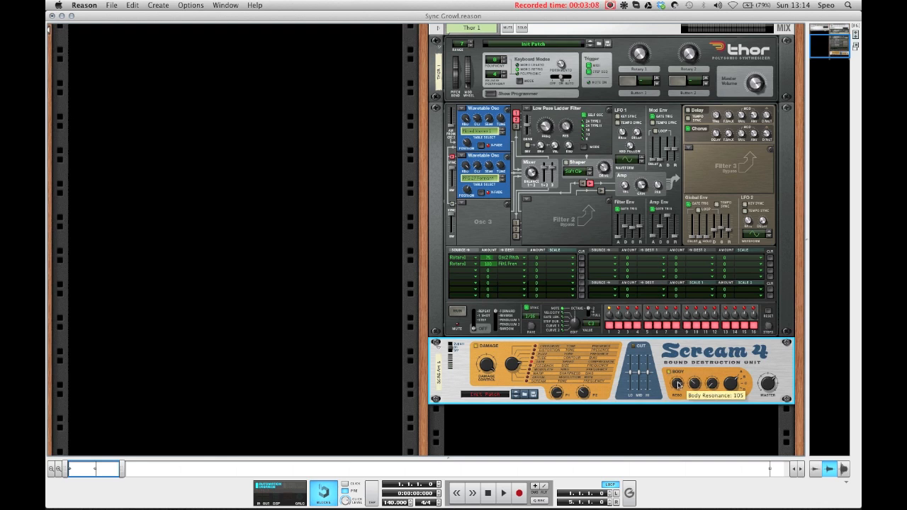
{"action": "left_click_drag", "start_coordinate": [678, 384], "coordinate": [677, 386]}
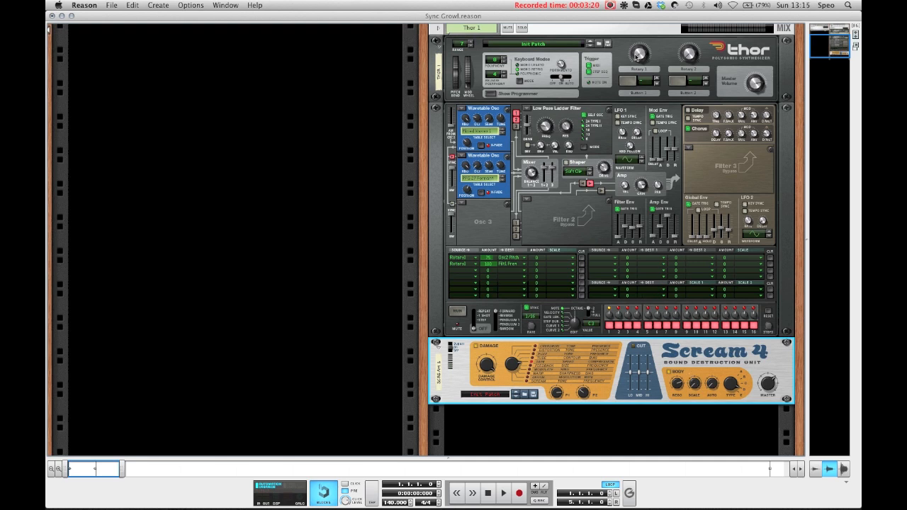
Step: In the third modulation row, assign Rotary 1 to a CV output with an amount of 100, and flip the rack to its rear
{"action": "left_click", "coordinate": [465, 271]}
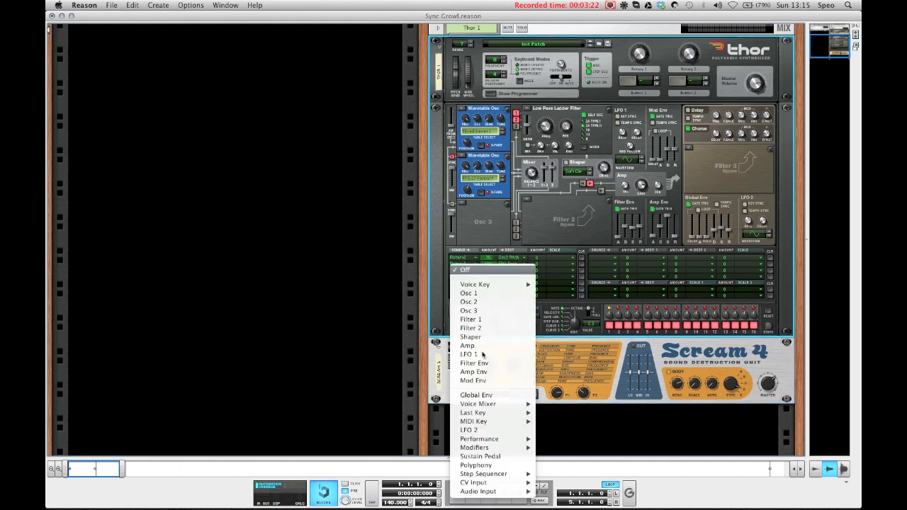
{"action": "mouse_move", "coordinate": [482, 448]}
{"action": "left_click", "coordinate": [558, 448]}
{"action": "left_click_drag", "start_coordinate": [490, 271], "coordinate": [498, 247]}
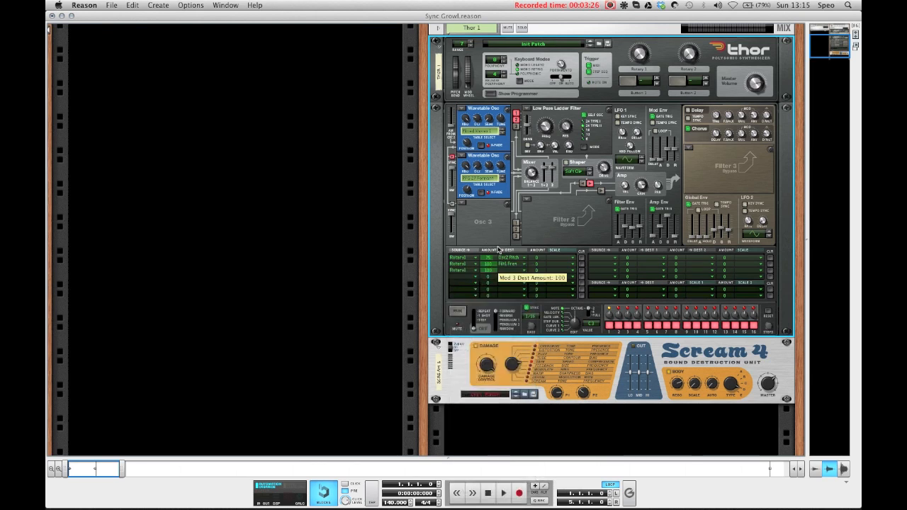
{"action": "left_click", "coordinate": [504, 274]}
{"action": "mouse_move", "coordinate": [560, 456]}
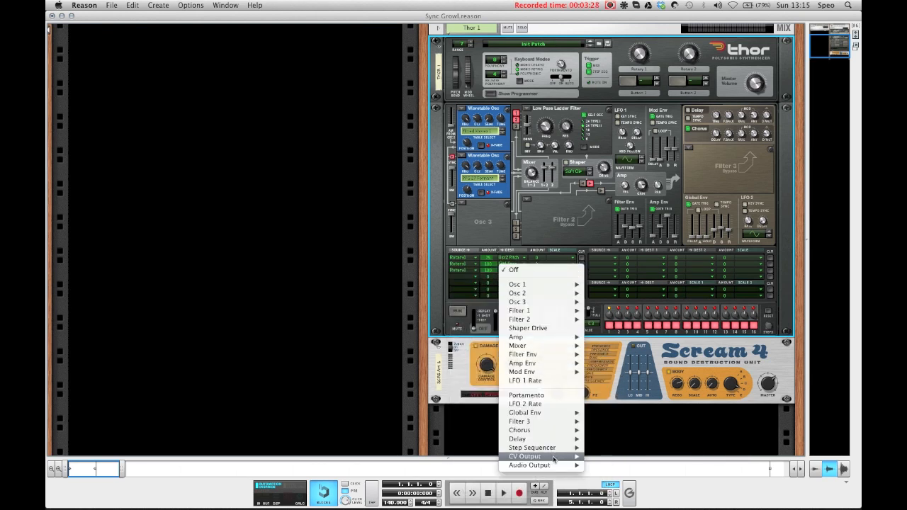
{"action": "left_click", "coordinate": [597, 461]}
{"action": "key", "text": "Tab"}
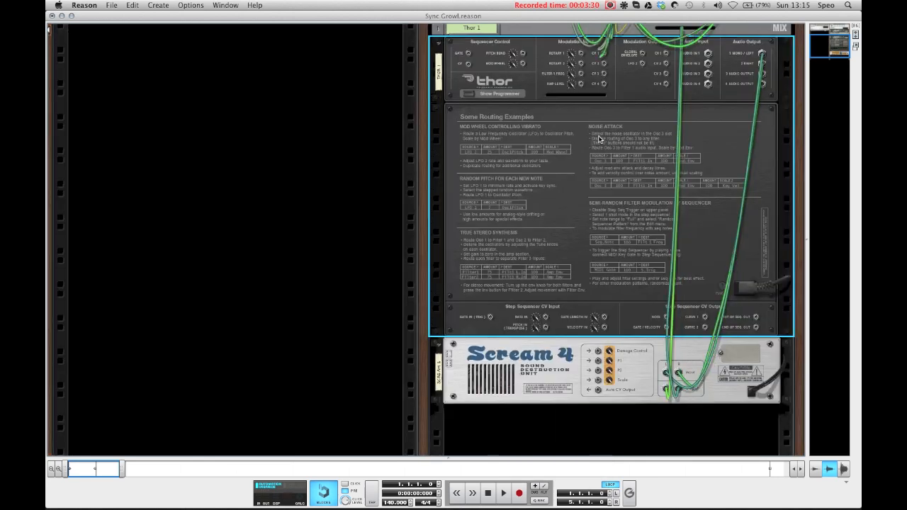
Step: Cable Thor's CV 1 output to the Scream 4's Scale CV input and set the Scream 4's master level to 49
{"action": "left_click_drag", "start_coordinate": [665, 68], "coordinate": [599, 383]}
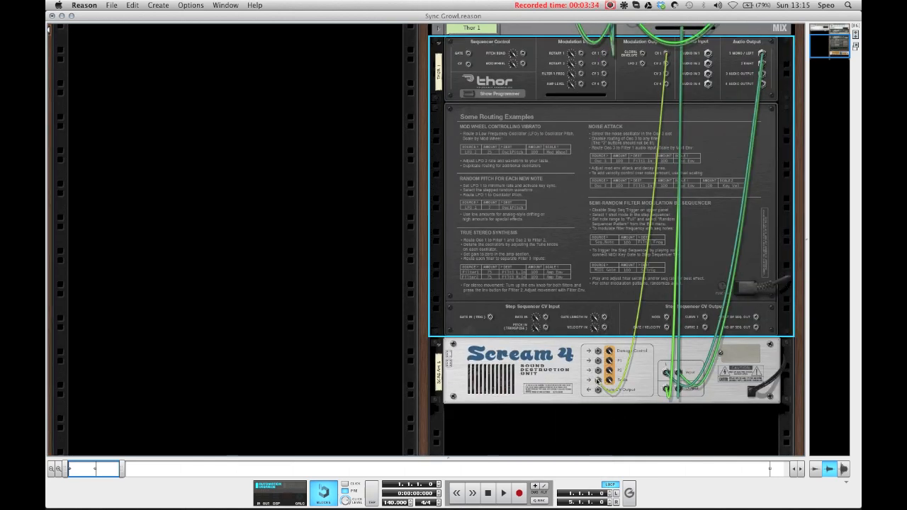
{"action": "key", "text": "Tab"}
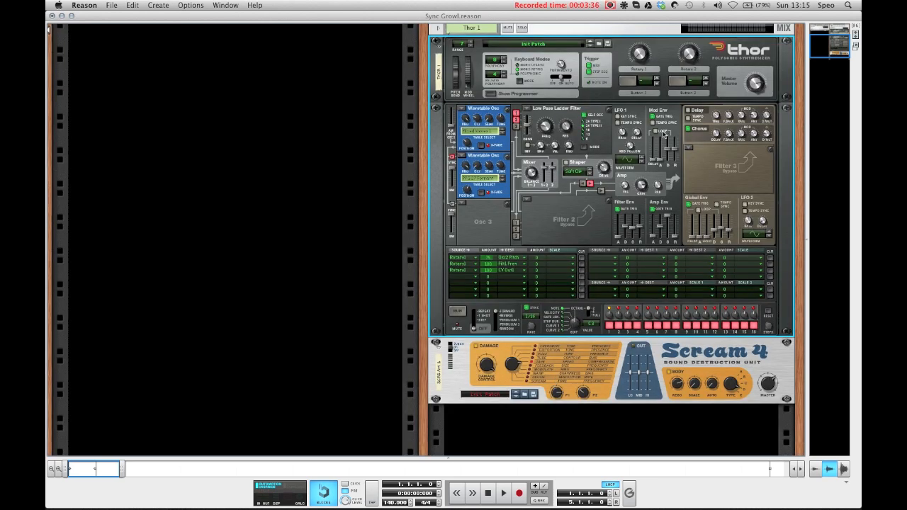
{"action": "left_click", "coordinate": [770, 388]}
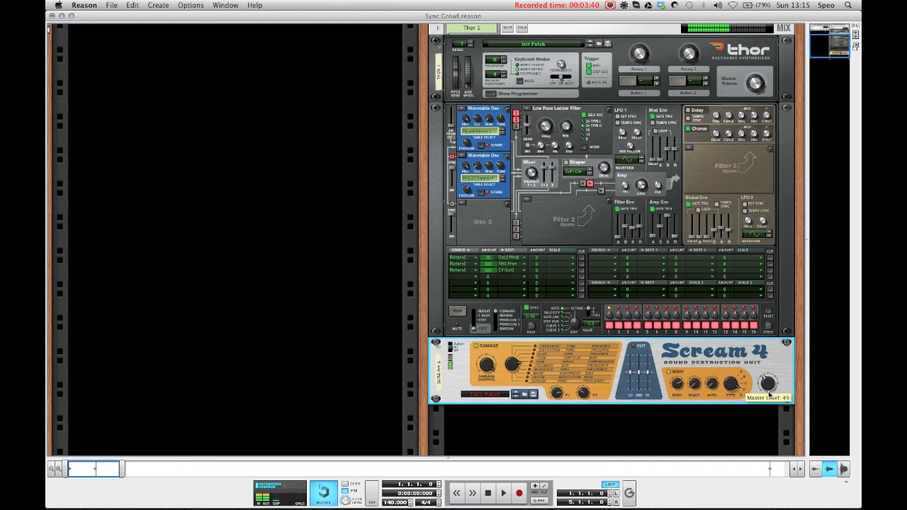
{"action": "left_click", "coordinate": [634, 39]}
{"action": "mouse_move", "coordinate": [634, 39]}
{"action": "left_mouse_down"}
{"action": "mouse_move", "coordinate": [634, 30]}
{"action": "mouse_move", "coordinate": [635, 47]}
{"action": "mouse_move", "coordinate": [636, 26]}
{"action": "mouse_move", "coordinate": [636, 39]}
{"action": "left_mouse_up"}
Step: Enable the Scream 4's Cut section, set Cut Hi to 18, and audition the sound with Rotary 1
{"action": "scroll", "coordinate": [599, 352], "scroll_direction": "down", "scroll_amount": 2}
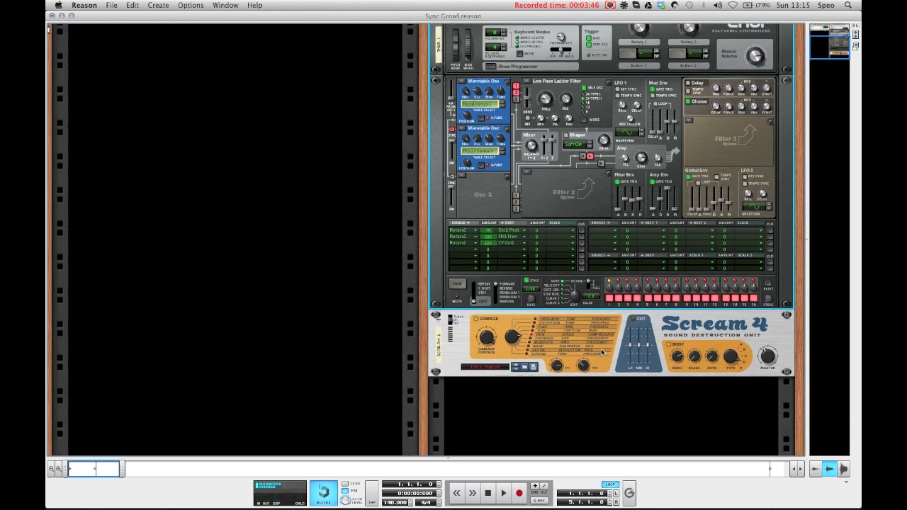
{"action": "left_click", "coordinate": [646, 389]}
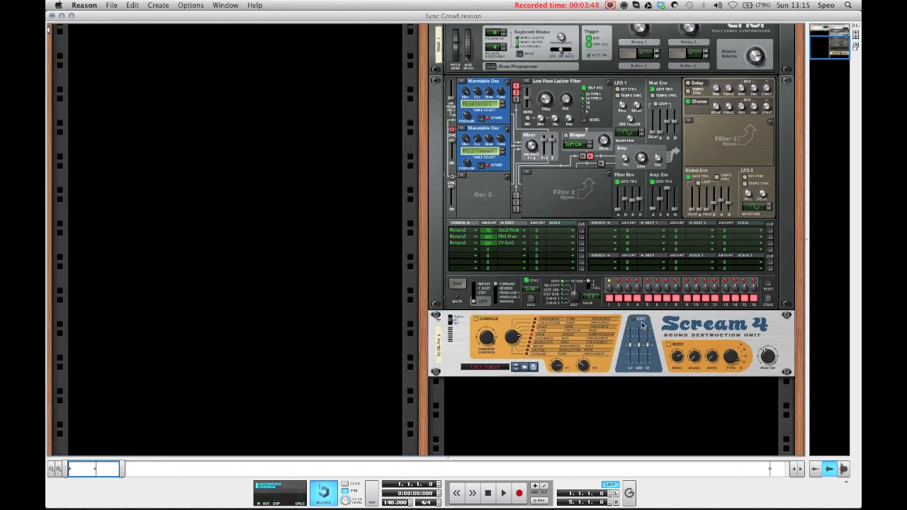
{"action": "left_click", "coordinate": [636, 320]}
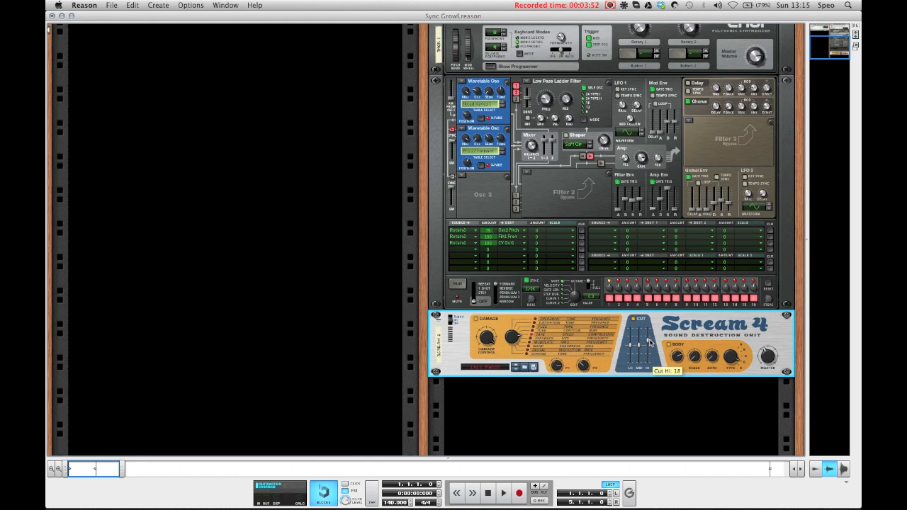
{"action": "scroll", "coordinate": [649, 343], "scroll_direction": "up", "scroll_amount": 3}
{"action": "left_click", "coordinate": [637, 60]}
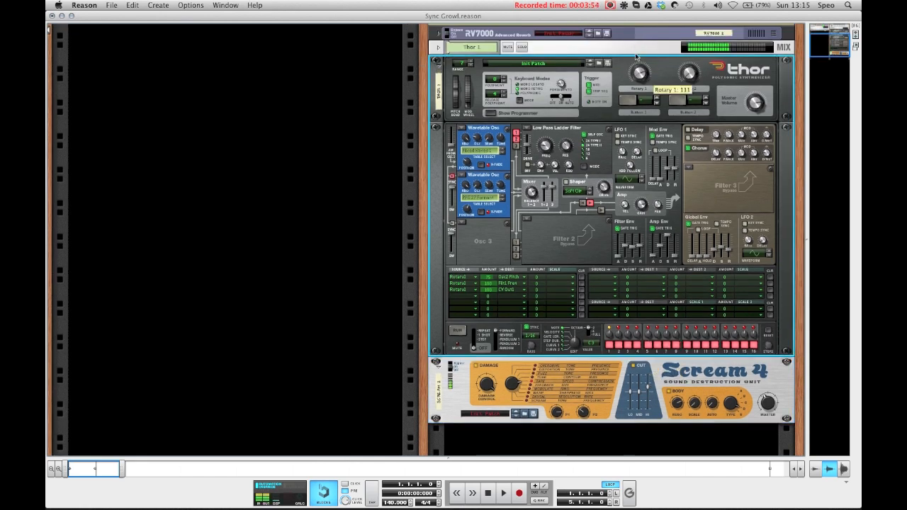
Step: Add an MClass Equalizer after the Scream 4
{"action": "scroll", "coordinate": [683, 296], "scroll_direction": "down", "scroll_amount": 4}
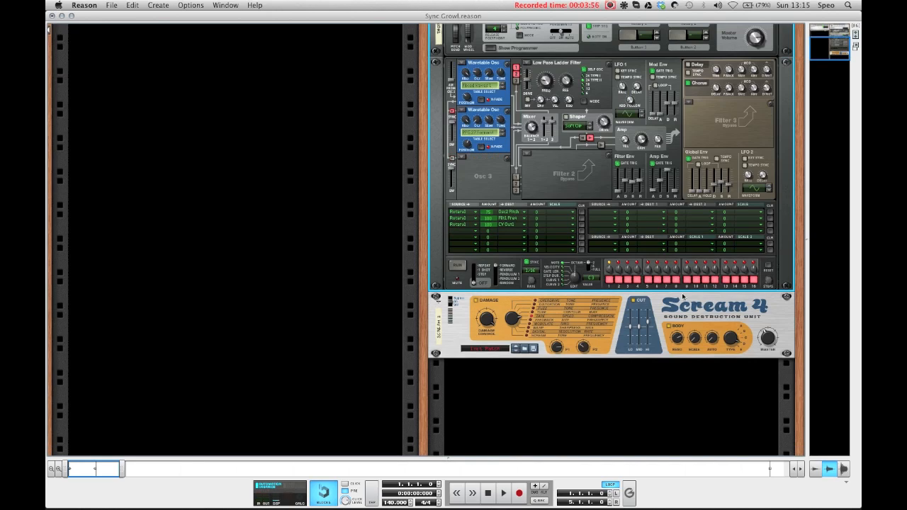
{"action": "right_click", "coordinate": [681, 312]}
{"action": "mouse_move", "coordinate": [701, 346]}
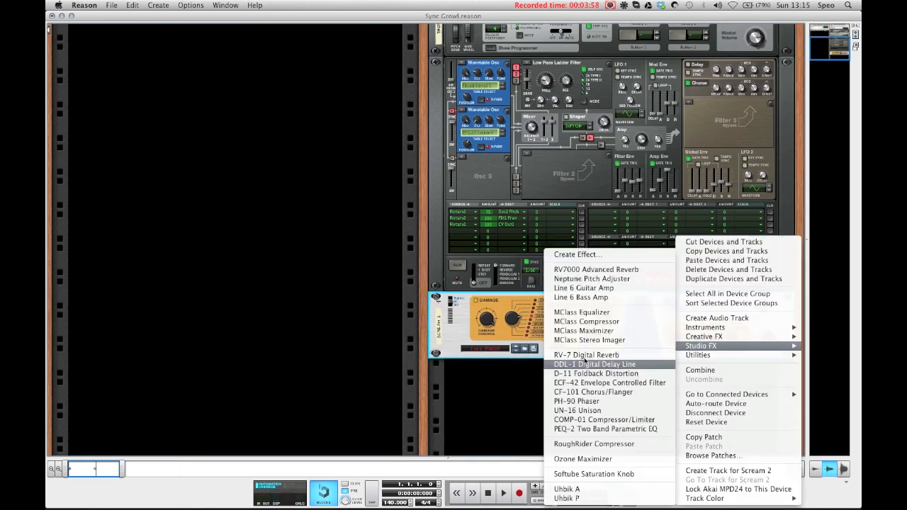
{"action": "left_click", "coordinate": [589, 312]}
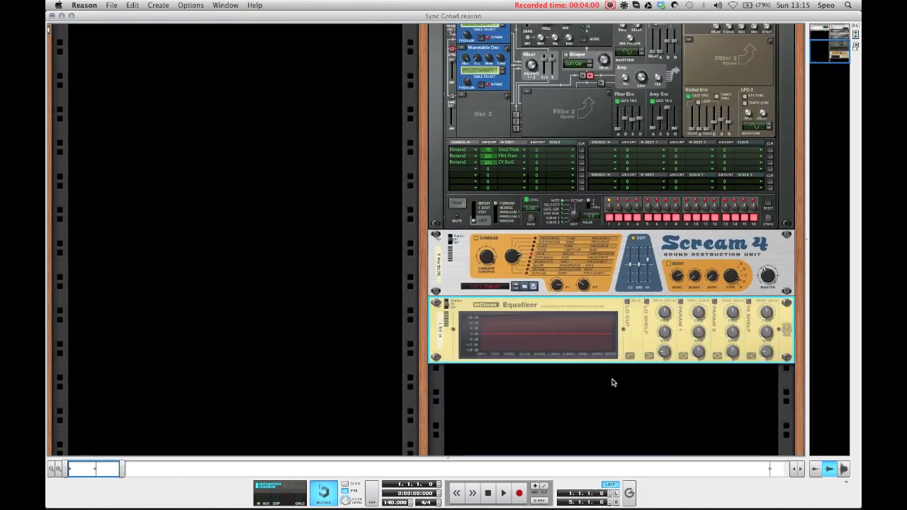
Step: Enable the equalizer's Param 1 band, tune it to 304.2 Hz with a narrow boost while auditioning, and cut its gain to about -18 dB
{"action": "left_click", "coordinate": [680, 301]}
{"action": "mouse_move", "coordinate": [698, 332]}
{"action": "left_mouse_down"}
{"action": "mouse_move", "coordinate": [697, 298]}
{"action": "mouse_move", "coordinate": [699, 321]}
{"action": "left_mouse_up"}
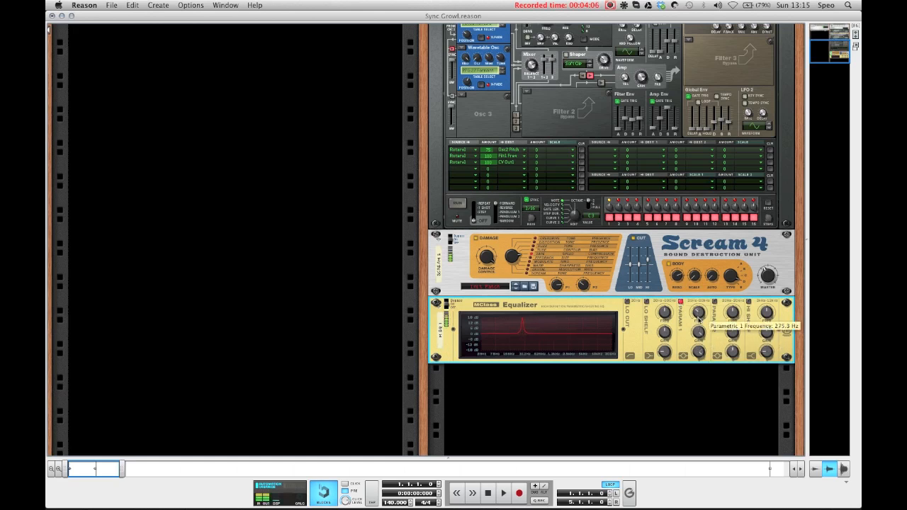
{"action": "scroll", "coordinate": [705, 177], "scroll_direction": "up", "scroll_amount": 5}
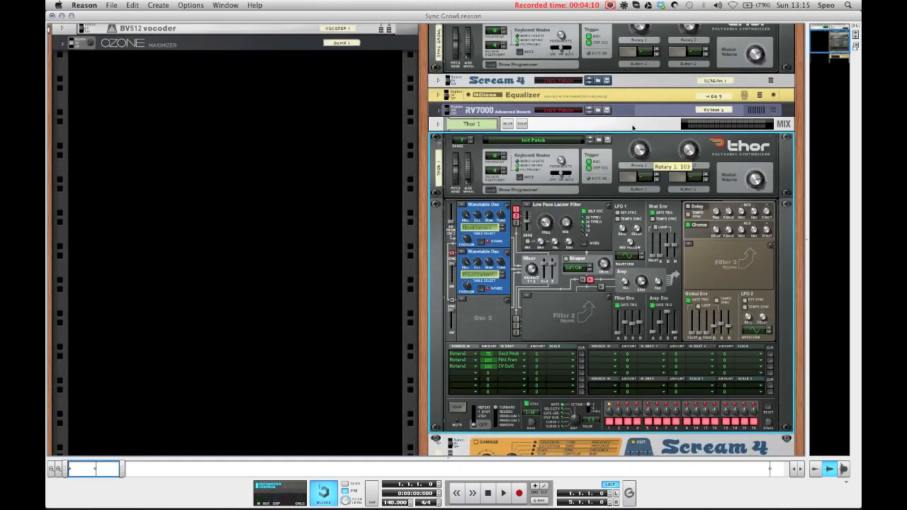
{"action": "scroll", "coordinate": [635, 178], "scroll_direction": "down", "scroll_amount": 5}
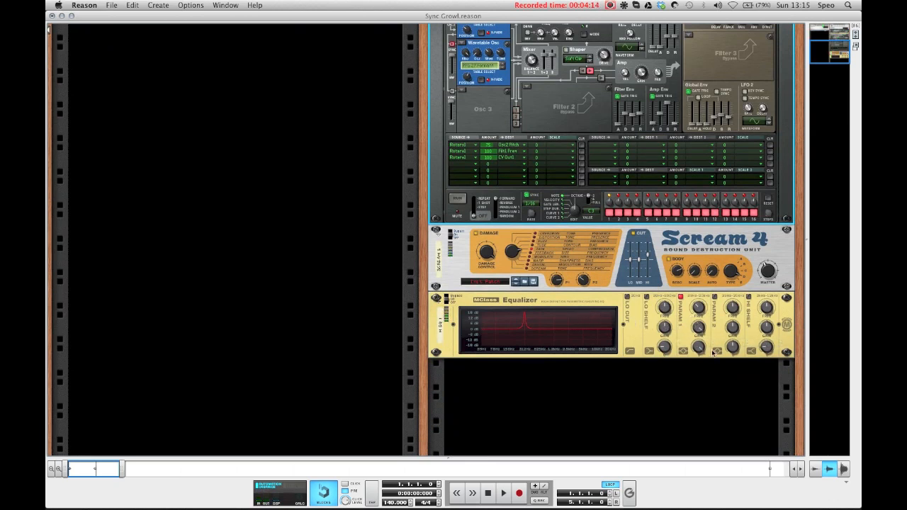
{"action": "left_click", "coordinate": [700, 354]}
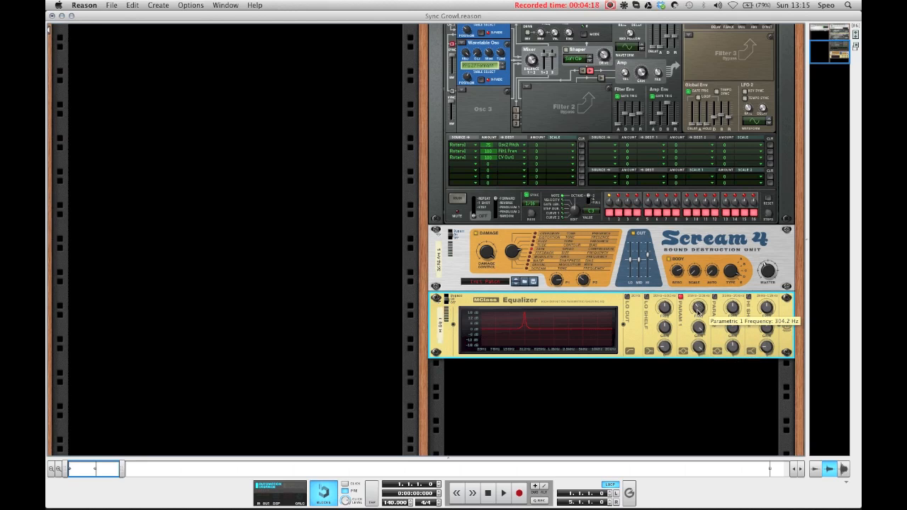
{"action": "left_click_drag", "start_coordinate": [701, 330], "coordinate": [705, 375]}
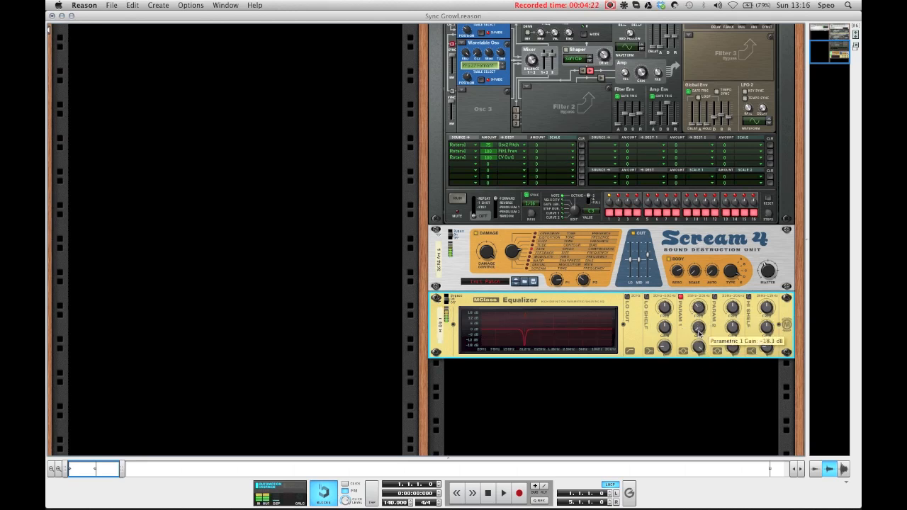
{"action": "mouse_move", "coordinate": [698, 331]}
{"action": "left_mouse_down"}
{"action": "mouse_move", "coordinate": [698, 292]}
{"action": "mouse_move", "coordinate": [699, 339]}
{"action": "left_mouse_up"}
Step: Enable the equalizer's Param 2 band, tune it to 976.7 Hz with a narrow Q, and cut its gain to -11.4 dB
{"action": "left_click", "coordinate": [716, 297]}
{"action": "left_click_drag", "start_coordinate": [731, 331], "coordinate": [731, 316]}
{"action": "left_click_drag", "start_coordinate": [734, 348], "coordinate": [732, 310]}
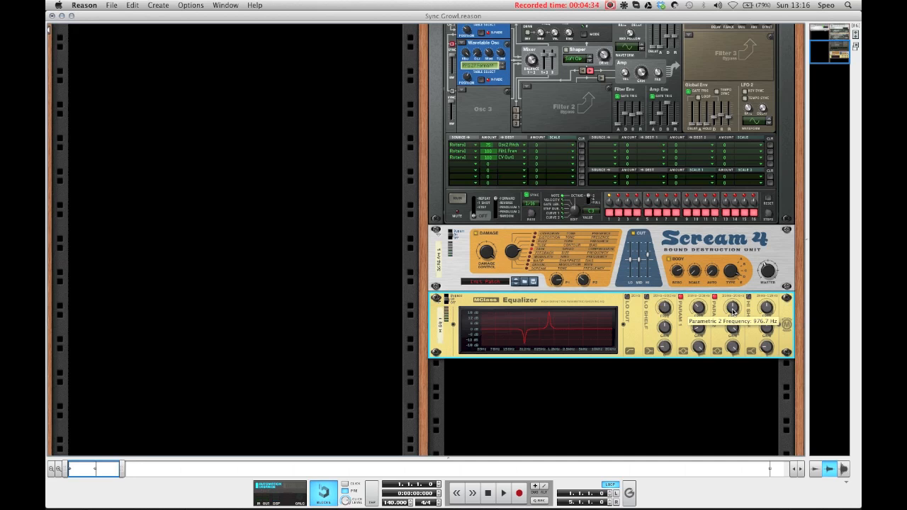
{"action": "left_click_drag", "start_coordinate": [731, 330], "coordinate": [731, 353]}
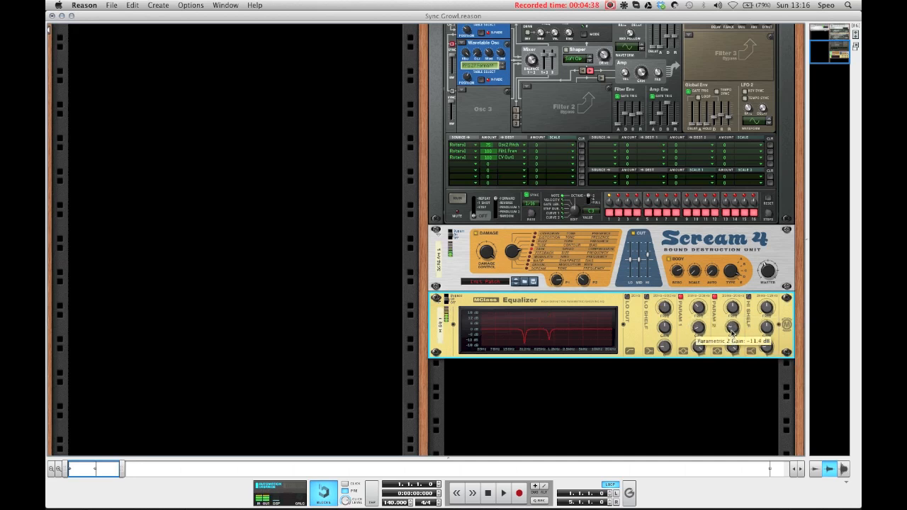
Step: Add an RV7000 Advanced Reverb after the equalizer, open its remote programmer and set the algorithm to Room
{"action": "right_click", "coordinate": [600, 303]}
{"action": "mouse_move", "coordinate": [631, 379]}
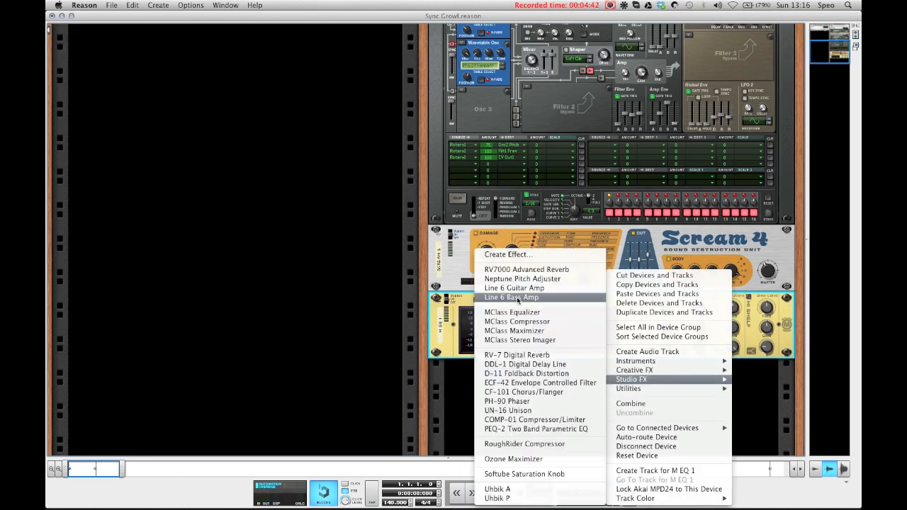
{"action": "left_click", "coordinate": [517, 270]}
{"action": "left_click", "coordinate": [470, 354]}
{"action": "left_click_drag", "start_coordinate": [496, 311], "coordinate": [496, 313]}
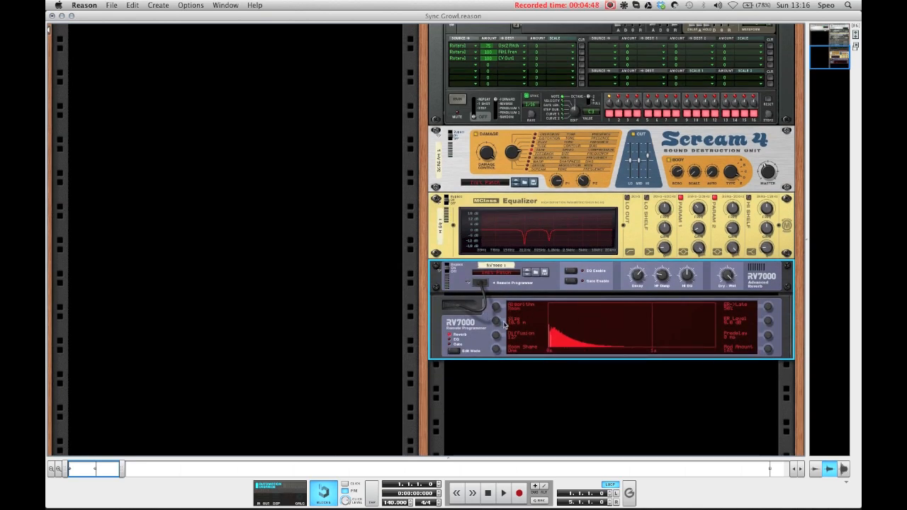
Step: Enable the reverb's EQ with a low gain of -18 dB, set HF Damp to 101 and Decay to 23, and reduce the dry/wet mix
{"action": "left_click", "coordinate": [453, 340]}
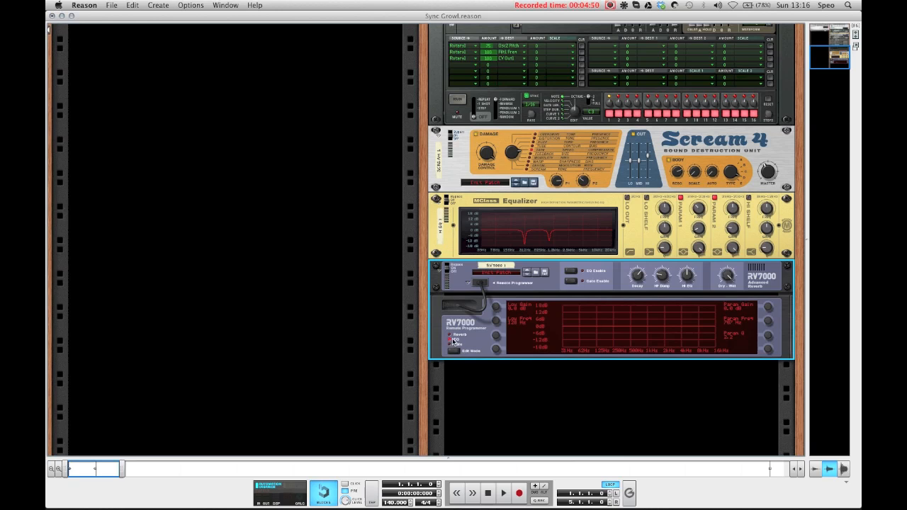
{"action": "mouse_move", "coordinate": [496, 307]}
{"action": "left_mouse_down"}
{"action": "mouse_move", "coordinate": [496, 328]}
{"action": "mouse_move", "coordinate": [493, 304]}
{"action": "left_mouse_up"}
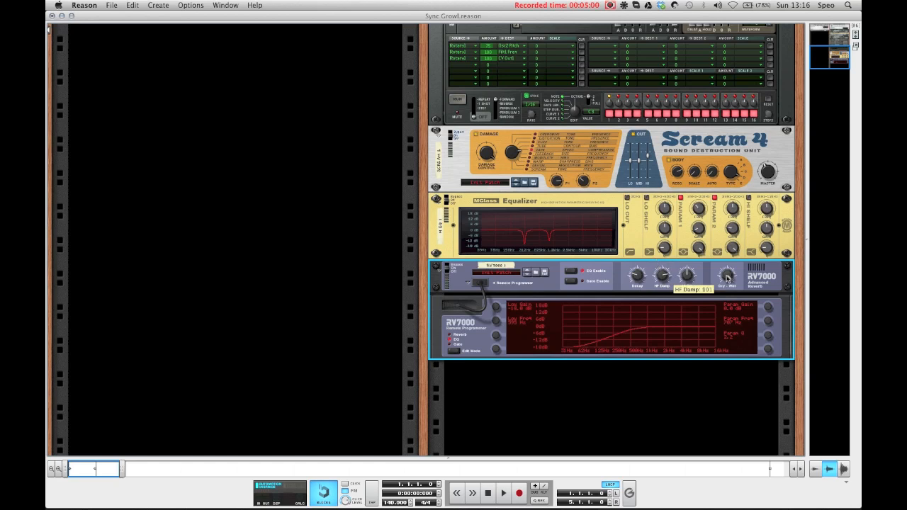
{"action": "left_click_drag", "start_coordinate": [728, 286], "coordinate": [728, 299]}
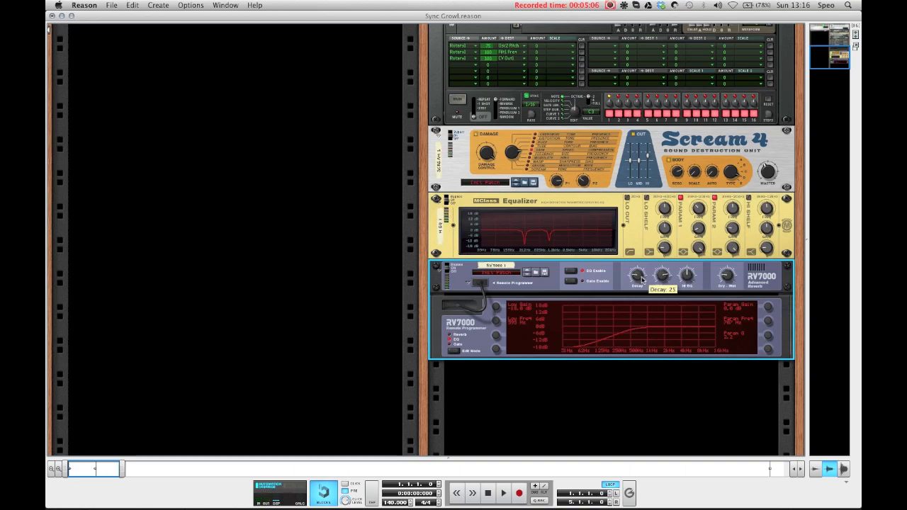
Step: Audition the processed bass by turning Rotary 1 on the lower Thor
{"action": "scroll", "coordinate": [608, 276], "scroll_direction": "up", "scroll_amount": 10}
{"action": "scroll", "coordinate": [608, 287], "scroll_direction": "down", "scroll_amount": 2}
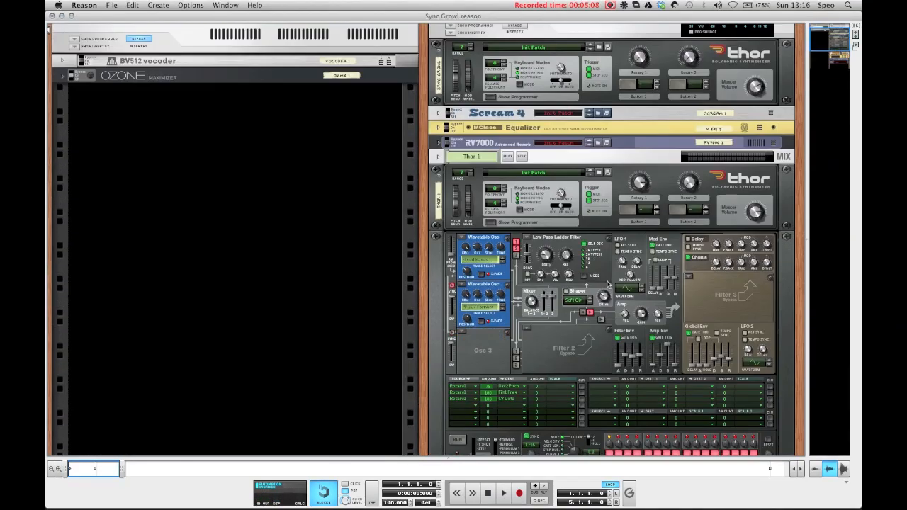
{"action": "scroll", "coordinate": [560, 217], "scroll_direction": "up", "scroll_amount": 2}
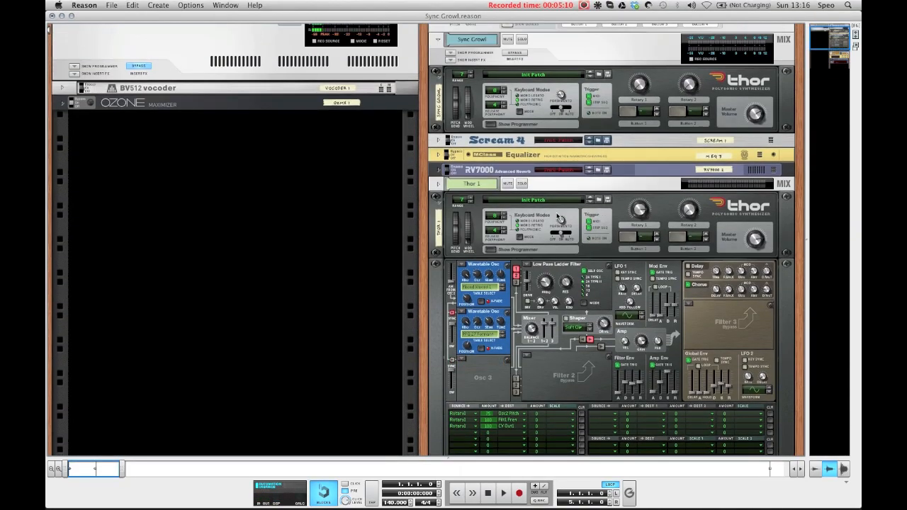
{"action": "left_click", "coordinate": [639, 209]}
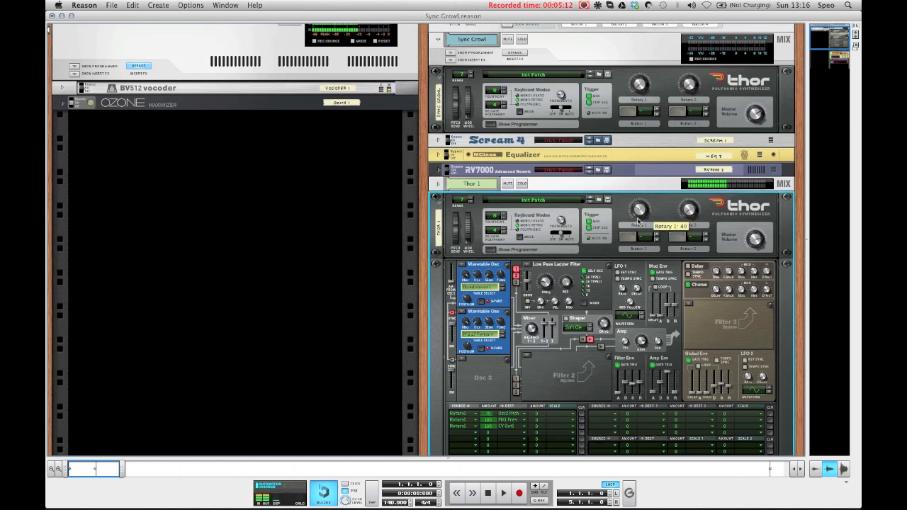
{"action": "left_click_drag", "start_coordinate": [639, 209], "coordinate": [639, 208]}
Step: Edit the remote override mapping for Thor 1's Rotary 1 by learning from control surface input, and set Filter 1 resonance to 44
{"action": "right_click", "coordinate": [640, 209]}
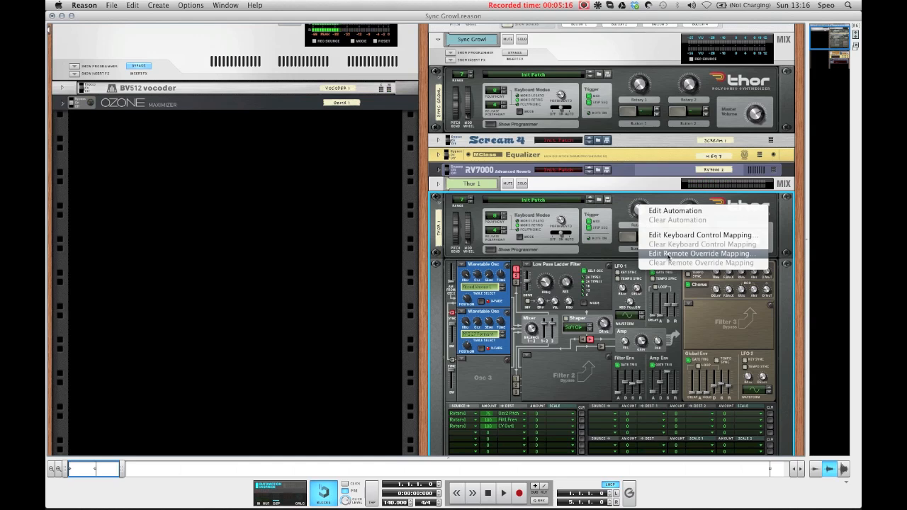
{"action": "left_click", "coordinate": [668, 258]}
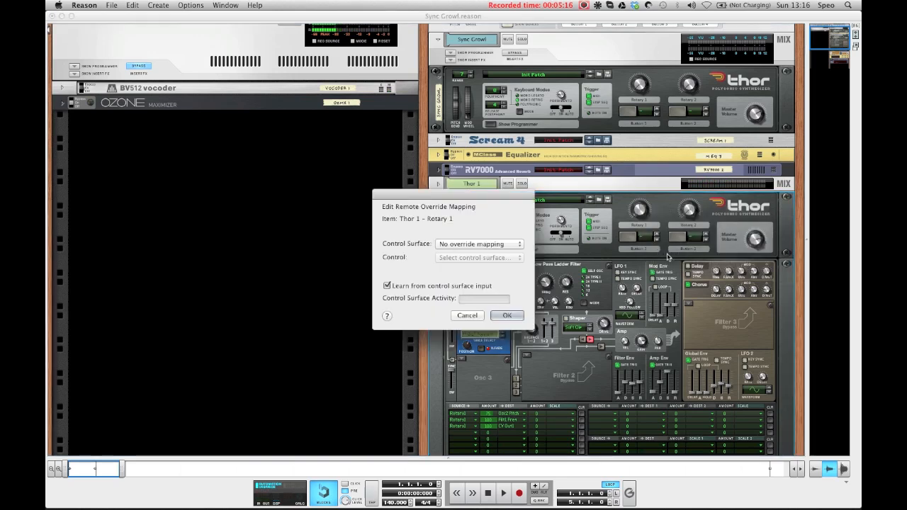
{"action": "left_click", "coordinate": [506, 315]}
{"action": "left_click", "coordinate": [574, 282]}
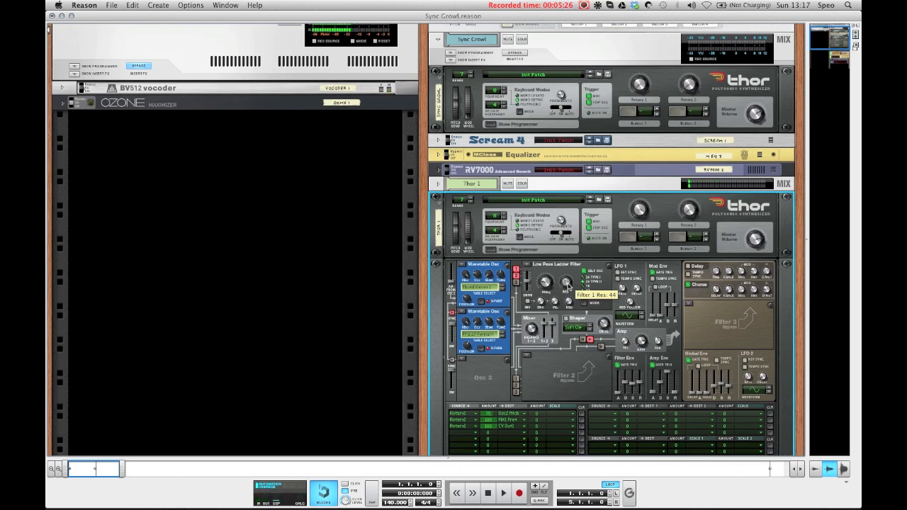
Step: Review the device chain from Thor through the Scream 4 and equalizer to the RV7000 while playing the sound
{"action": "scroll", "coordinate": [323, 288], "scroll_direction": "down", "scroll_amount": 3}
{"action": "scroll", "coordinate": [324, 287], "scroll_direction": "down", "scroll_amount": 3}
{"action": "scroll", "coordinate": [324, 288], "scroll_direction": "up", "scroll_amount": 2}
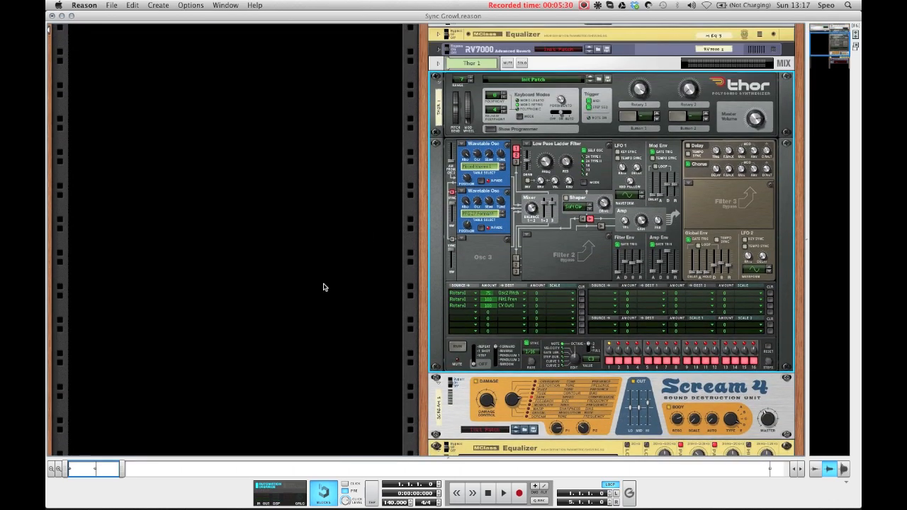
{"action": "scroll", "coordinate": [323, 288], "scroll_direction": "up", "scroll_amount": 1}
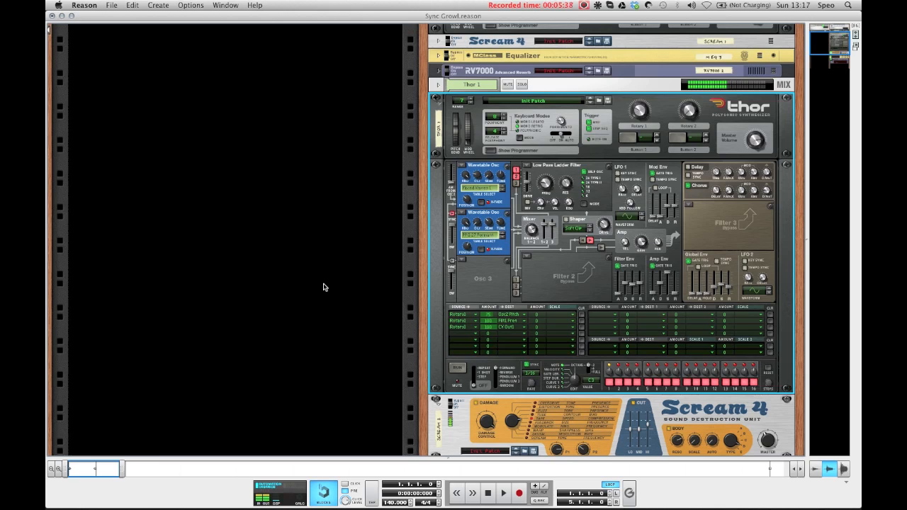
{"action": "scroll", "coordinate": [319, 286], "scroll_direction": "down", "scroll_amount": 5}
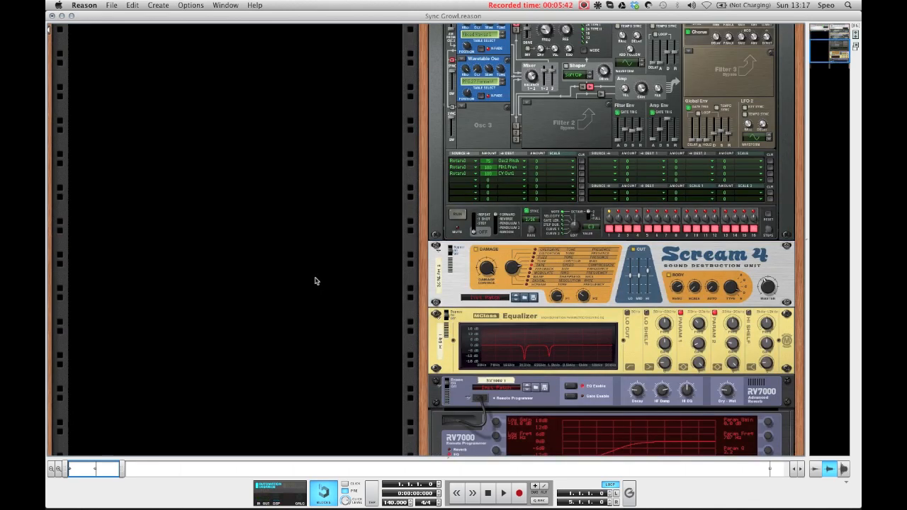
{"action": "scroll", "coordinate": [316, 281], "scroll_direction": "up", "scroll_amount": 2}
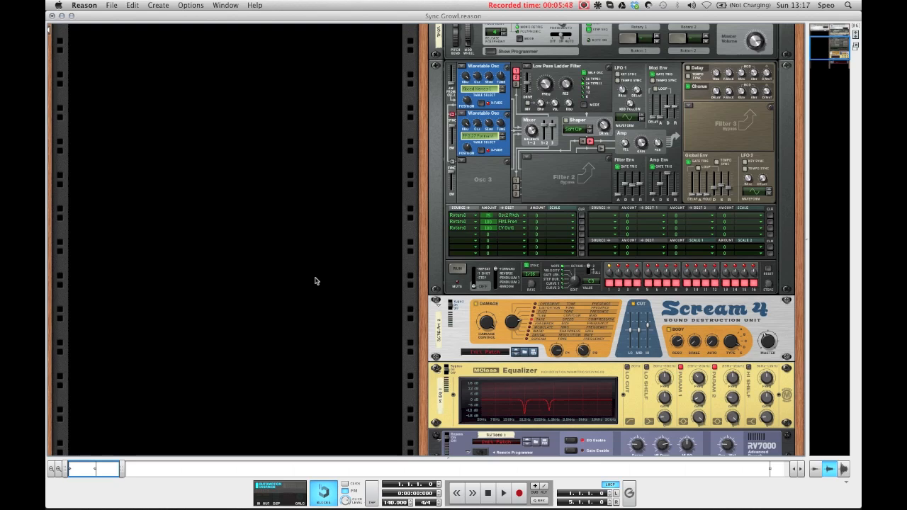
{"action": "scroll", "coordinate": [316, 281], "scroll_direction": "up", "scroll_amount": 5}
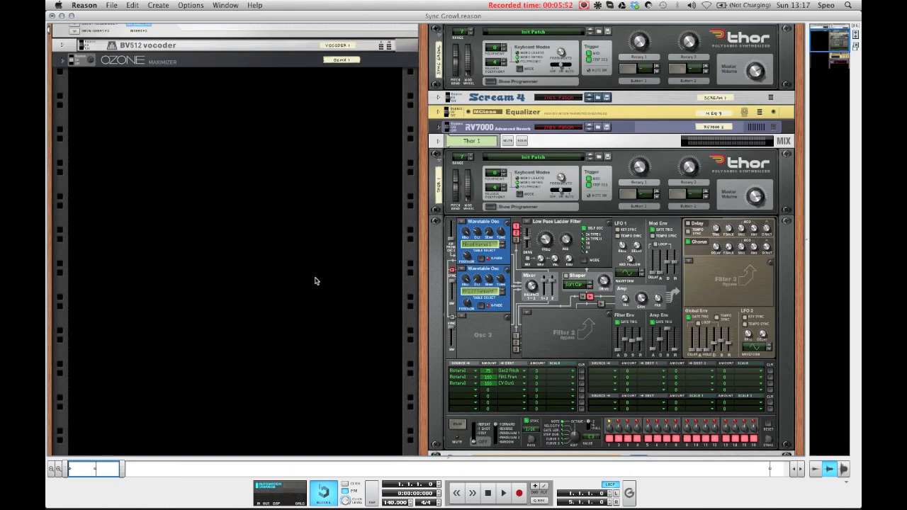
{"action": "left_click", "coordinate": [582, 5]}
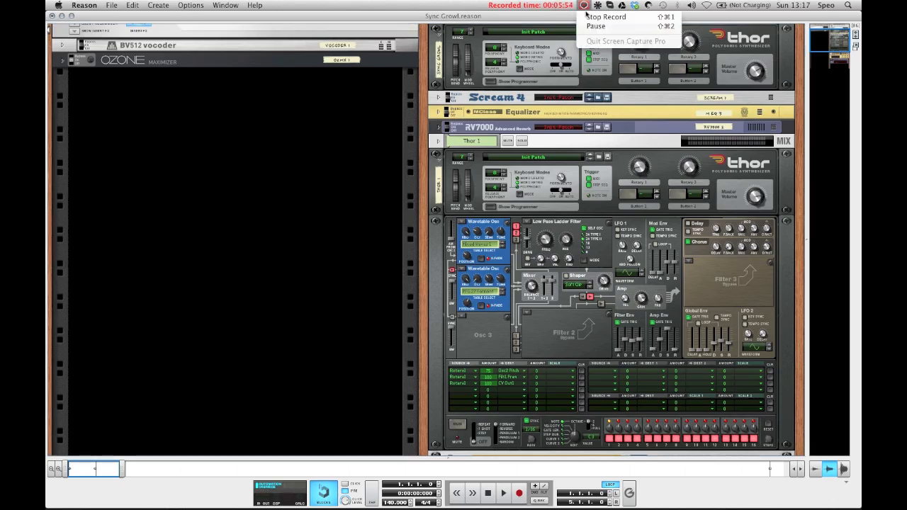